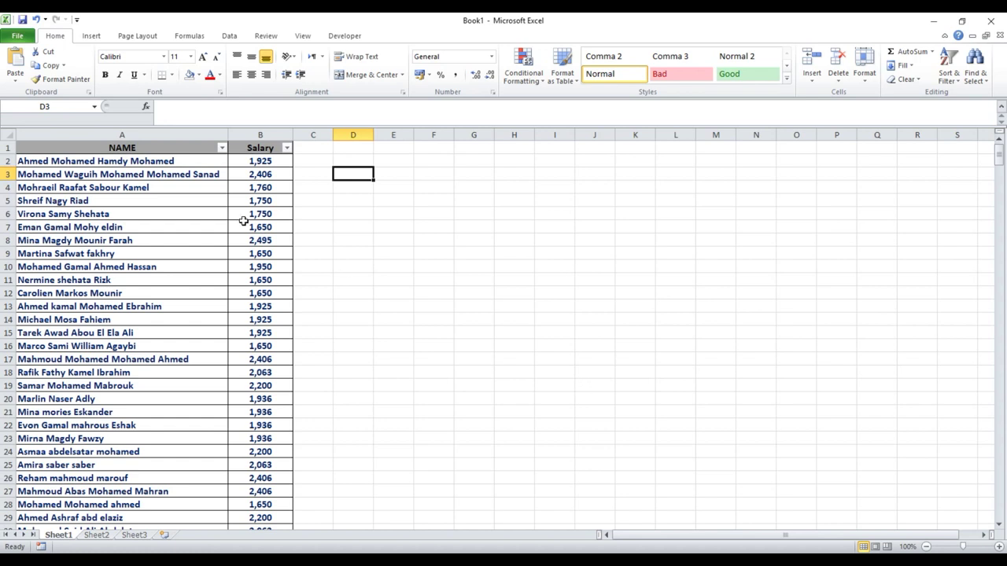
- Select the employee names, the salaries, and the whole Salary column, then cell E2
left_click_drag(196, 160, 202, 333)
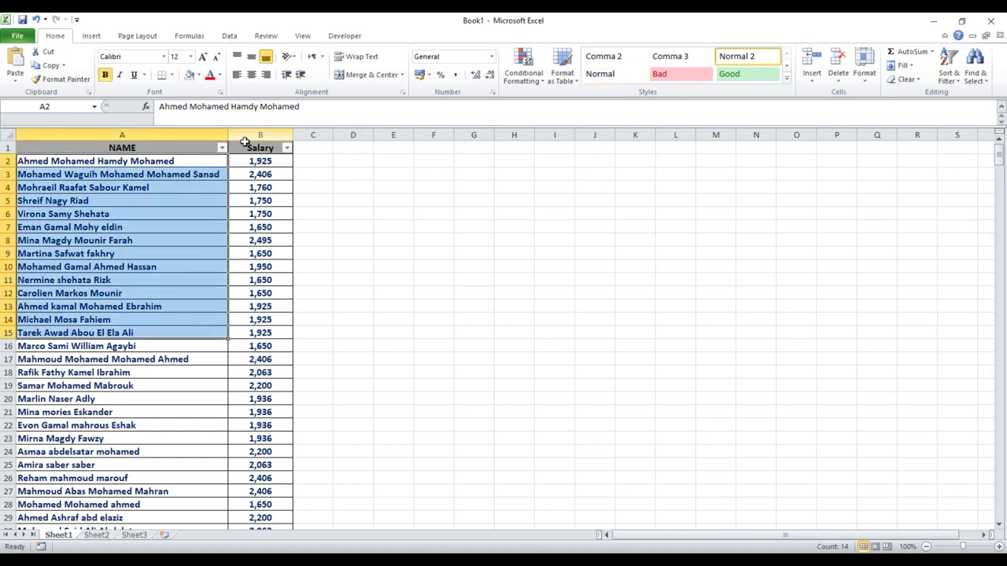
left_click_drag(259, 160, 260, 306)
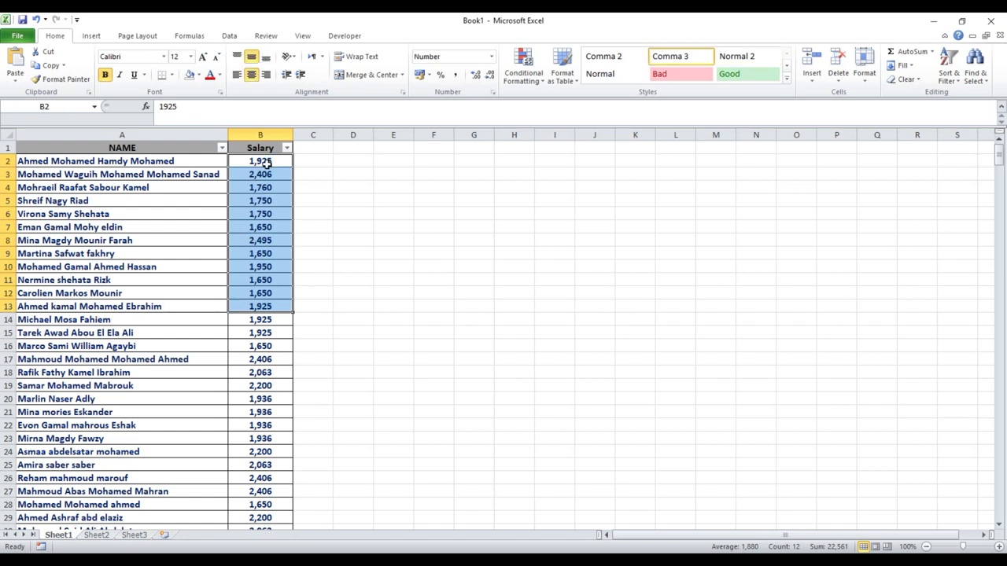
left_click(256, 213)
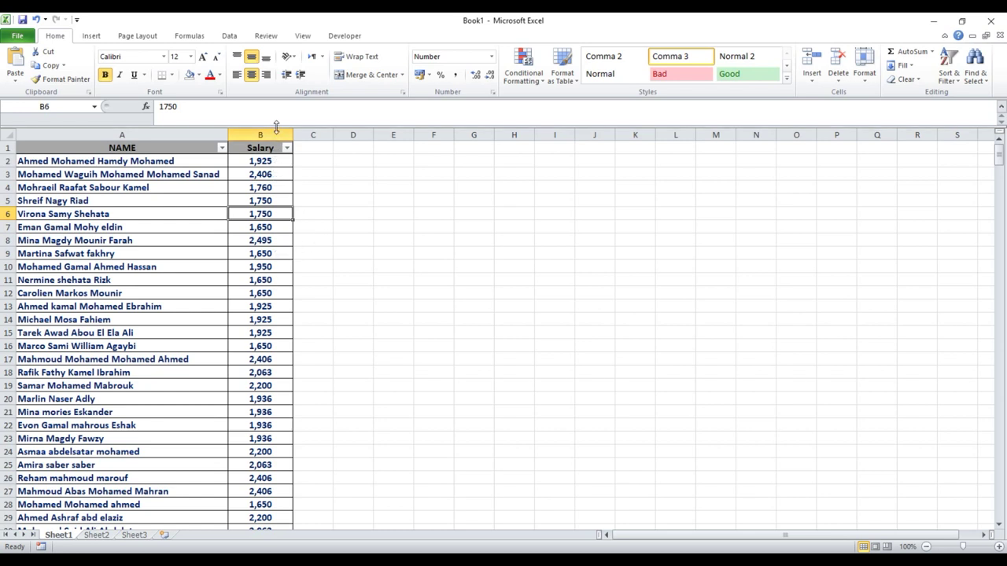
left_click(274, 135)
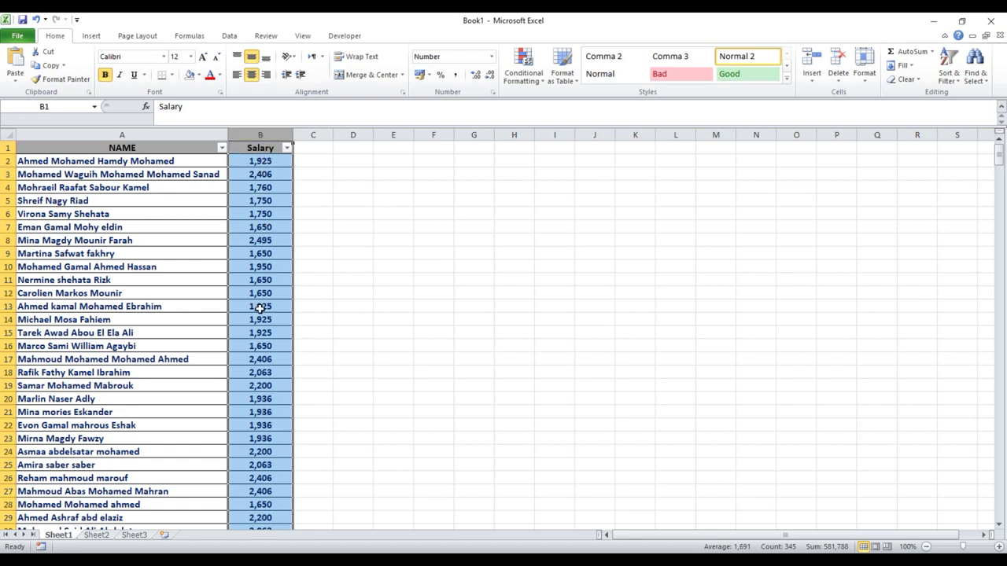
left_click(385, 162)
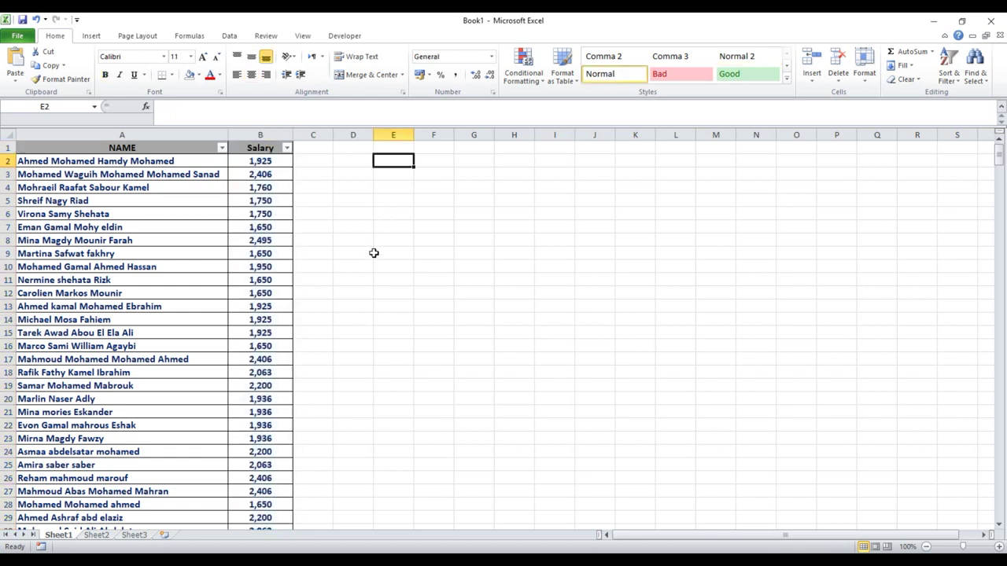
- Enter =MAX(B:B) in E2 to return the highest salary, 3,579
type("=")
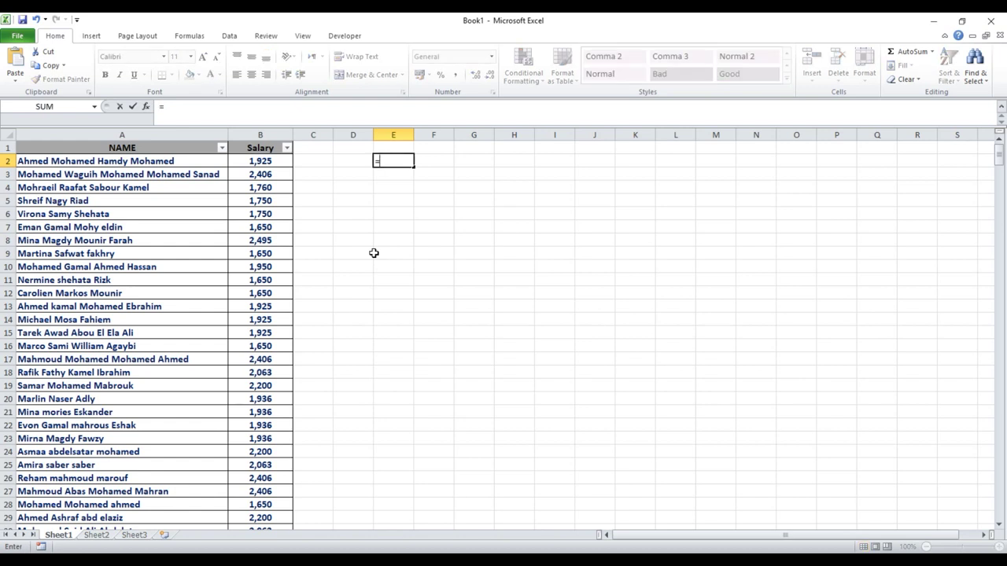
type("max")
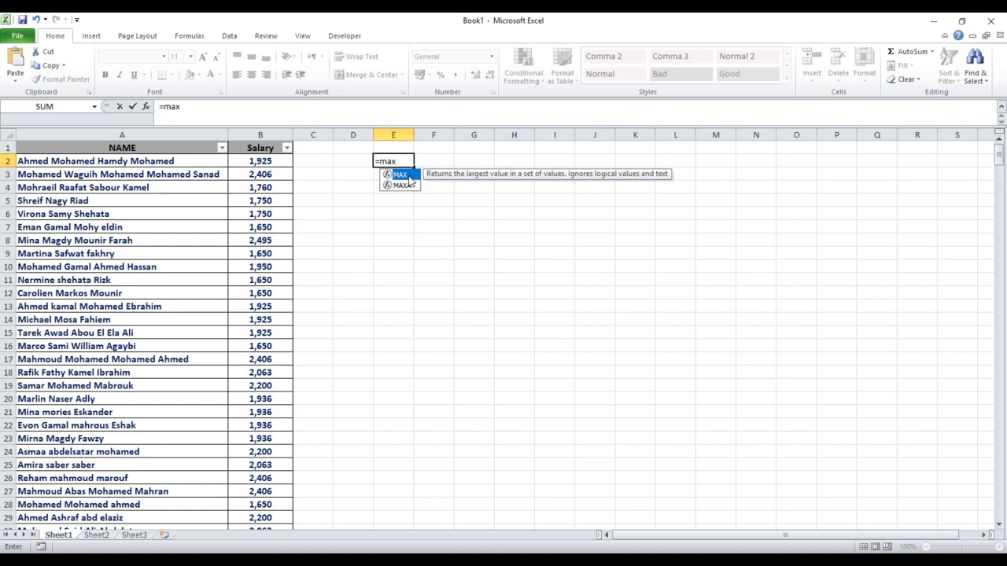
double_click(408, 176)
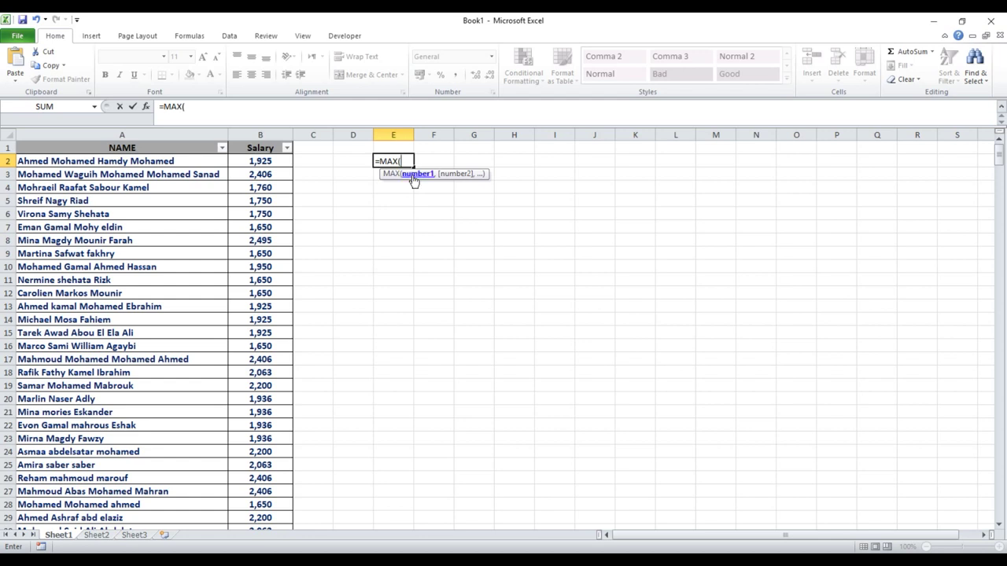
left_click(266, 132)
left_click(227, 107)
left_click(227, 107)
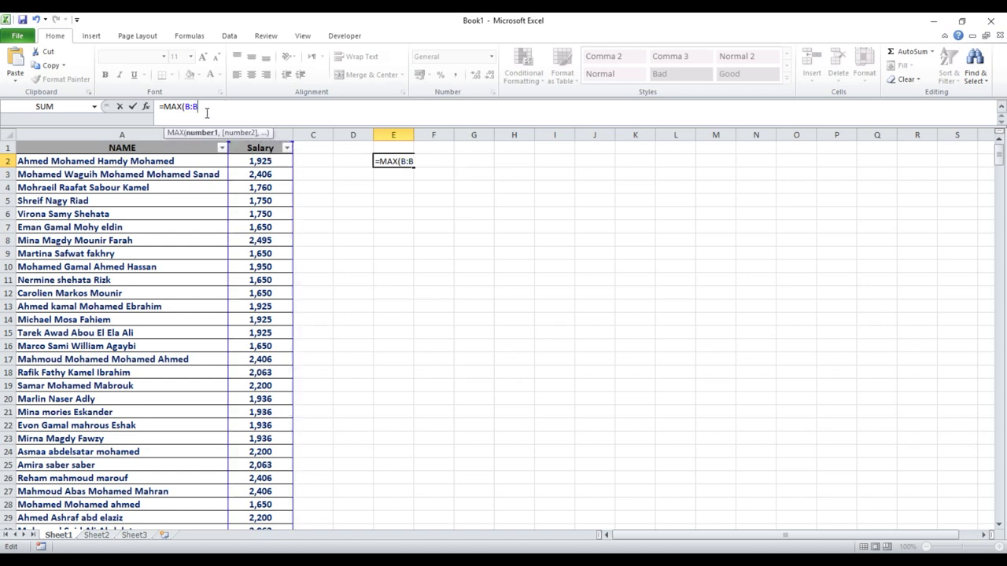
key("Return")
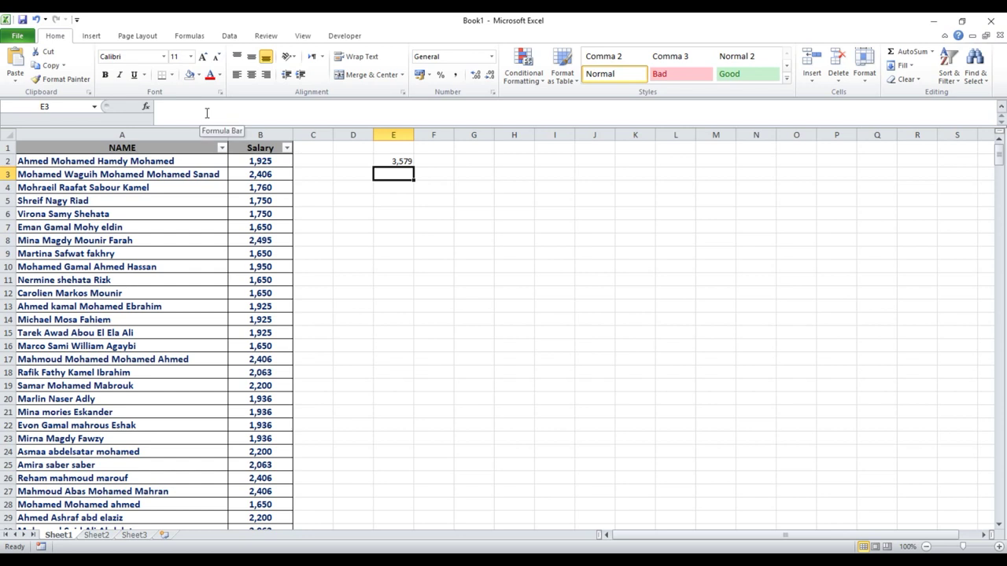
- Re-edit the E2 MAX formula, delete its closing parenthesis, and commit it again
left_click(381, 162)
left_click(238, 105)
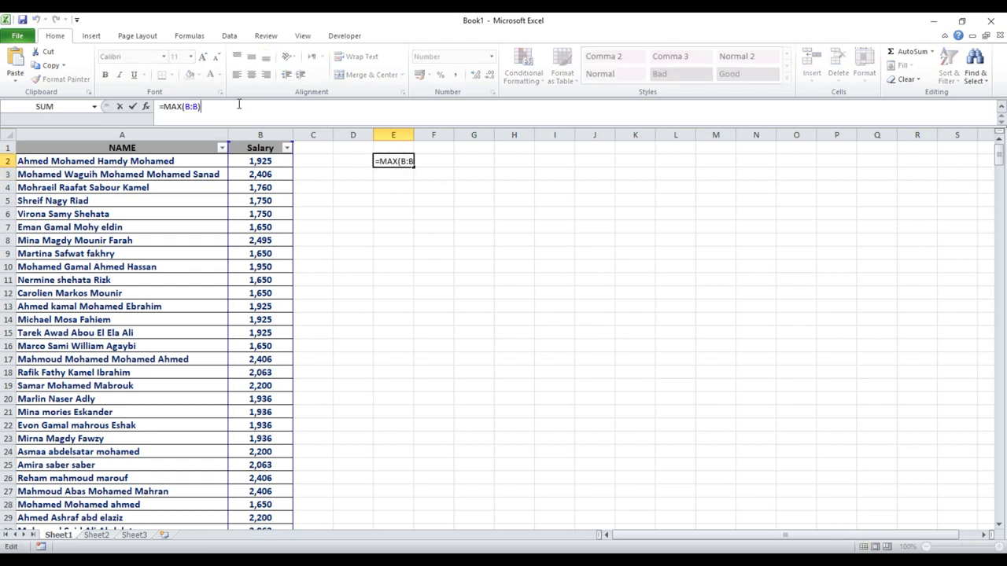
key("BackSpace")
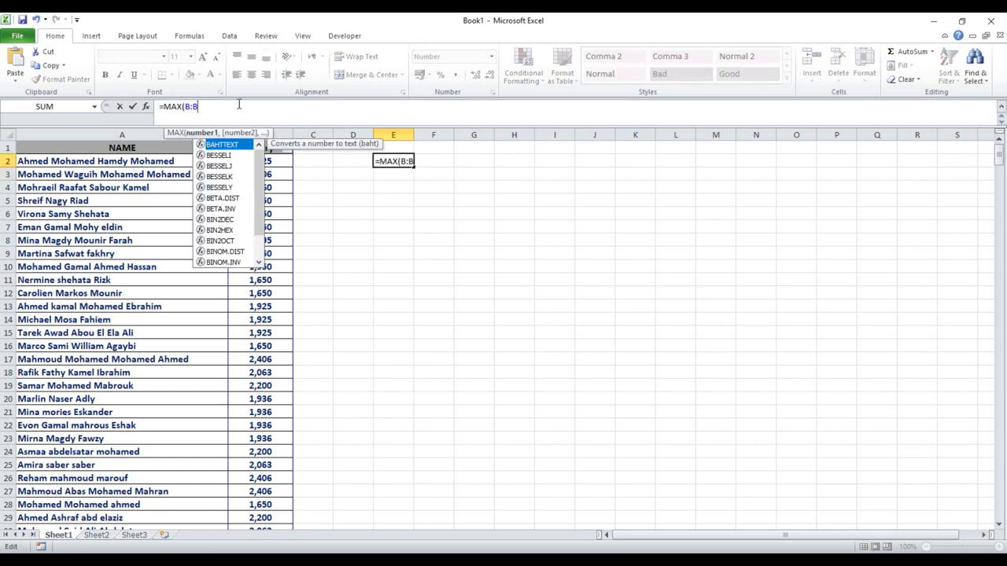
key("Return")
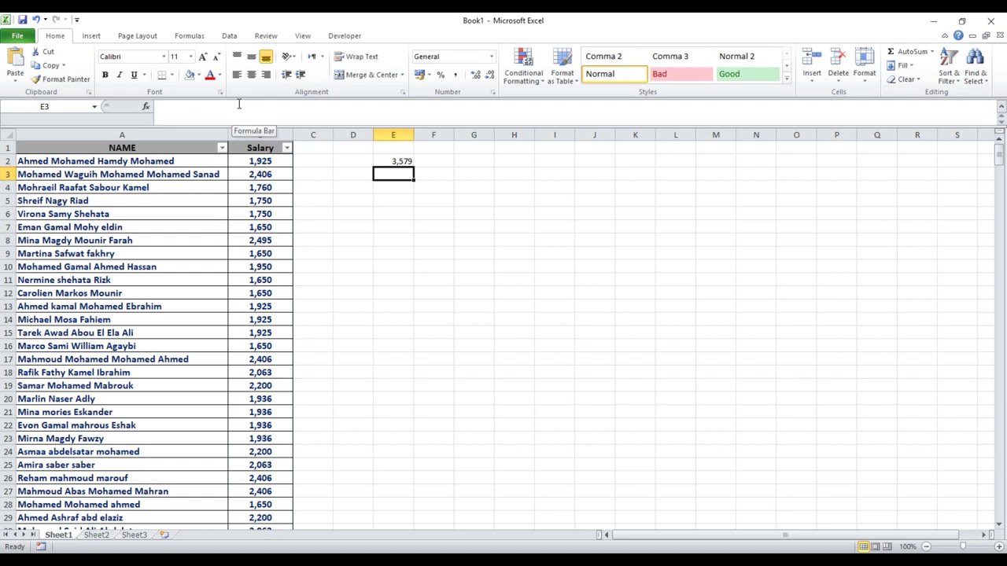
left_click(386, 162)
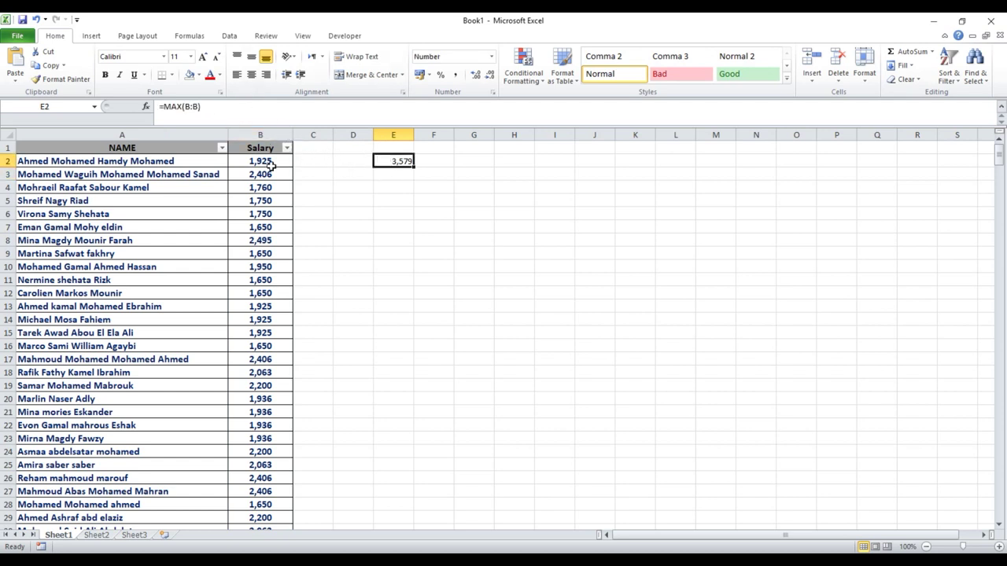
- Copy the MAX result 3,579 from cell E2
left_click(260, 136)
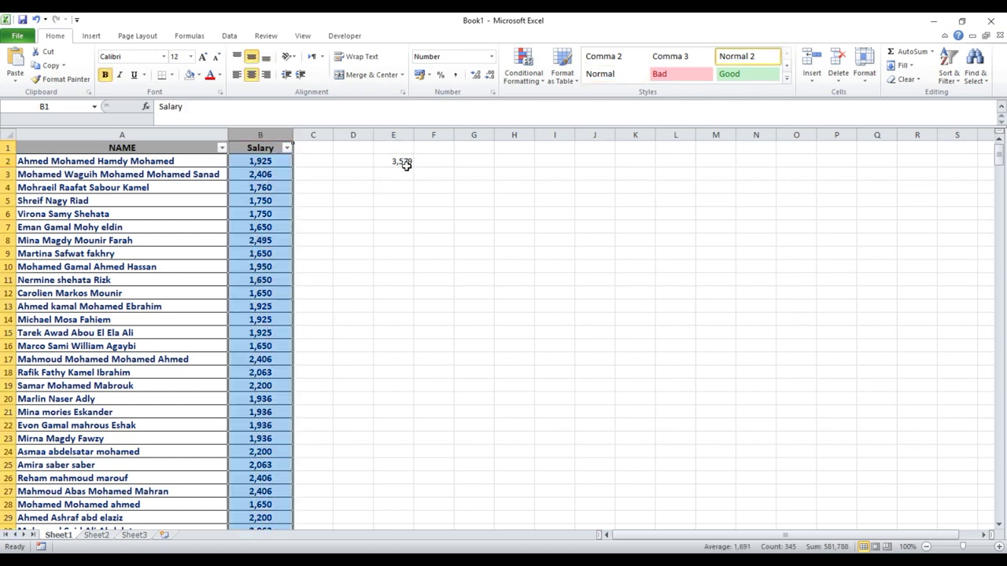
left_click(402, 161)
right_click(402, 161)
left_click(433, 186)
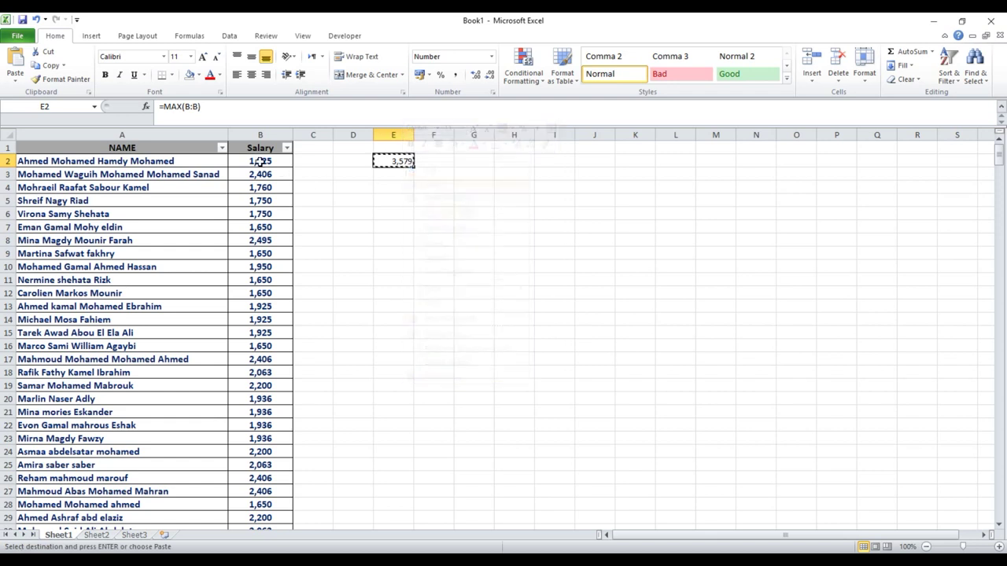
- Search the Salary column for 3579 without the comma, locating the top salary in B77
left_click(265, 135)
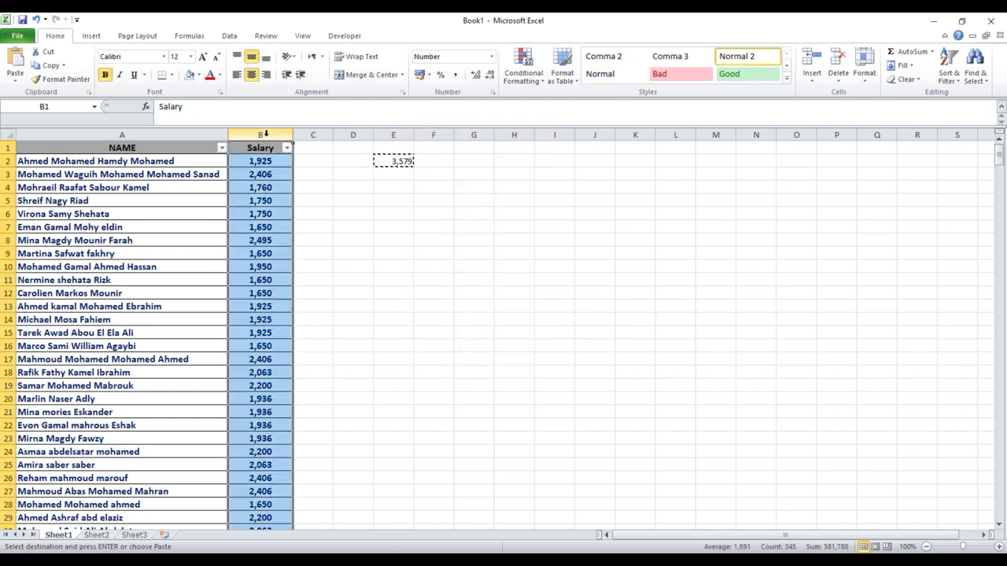
key("ctrl+f")
key("ctrl+v")
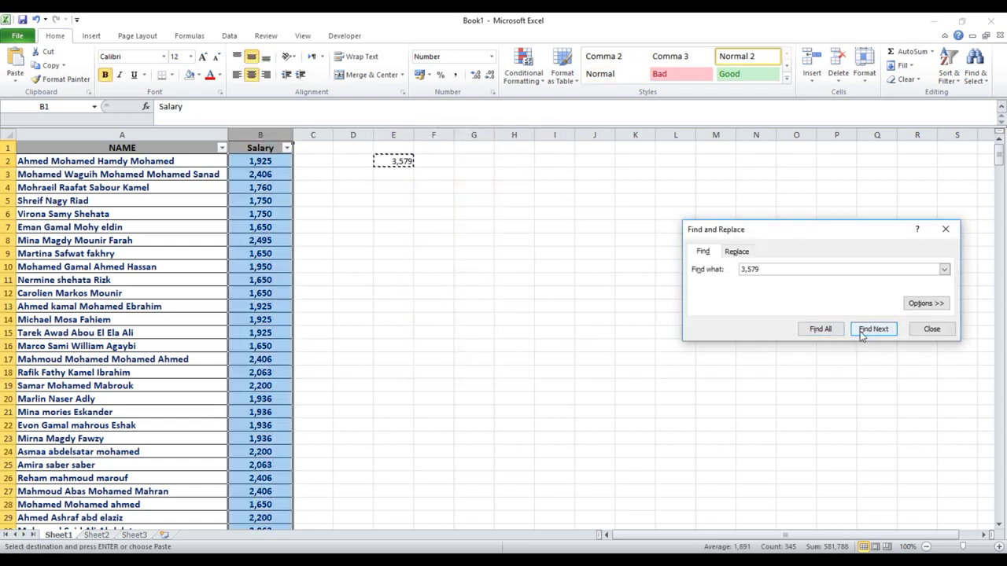
left_click(867, 331)
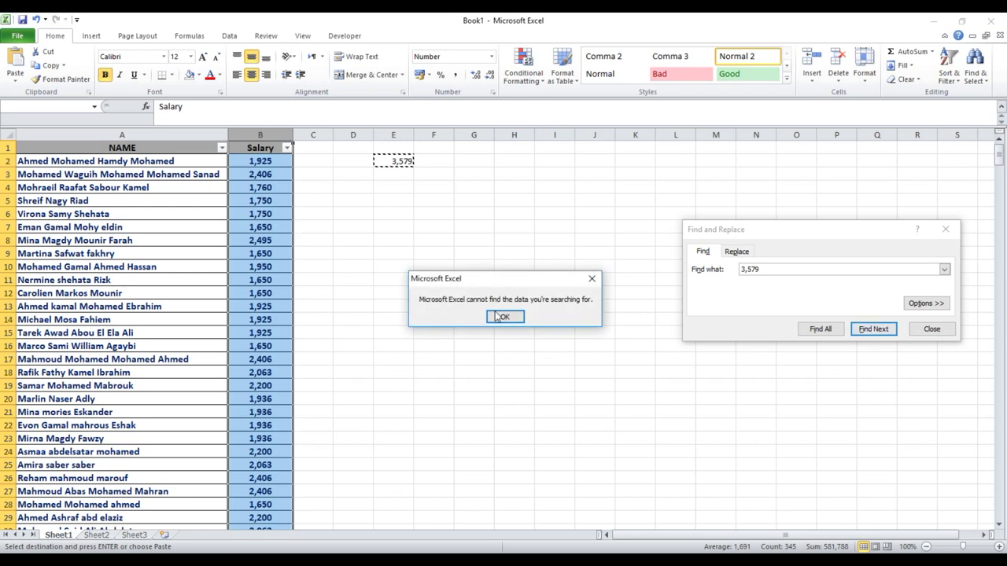
left_click(508, 314)
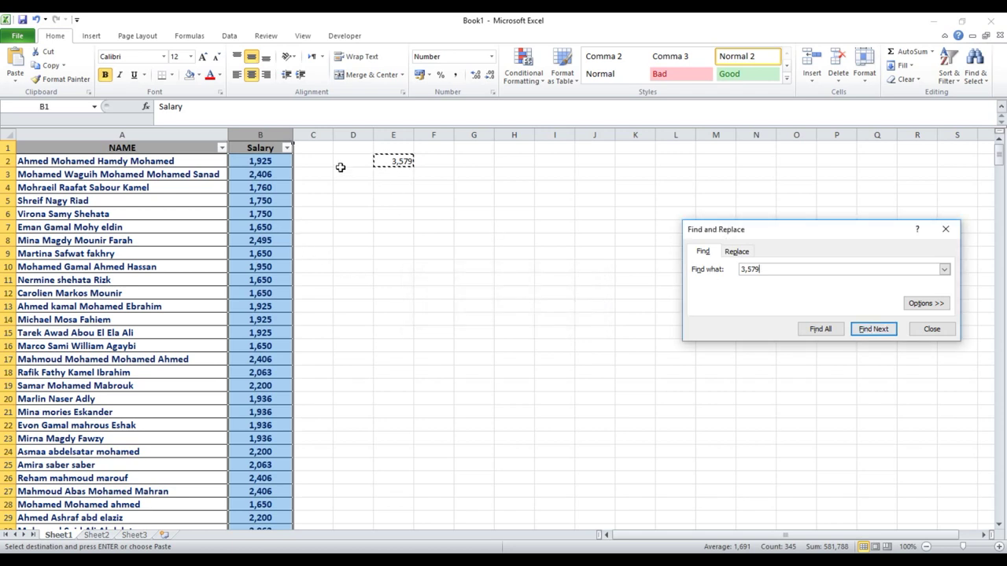
left_click(749, 271)
key("BackSpace")
left_click(872, 329)
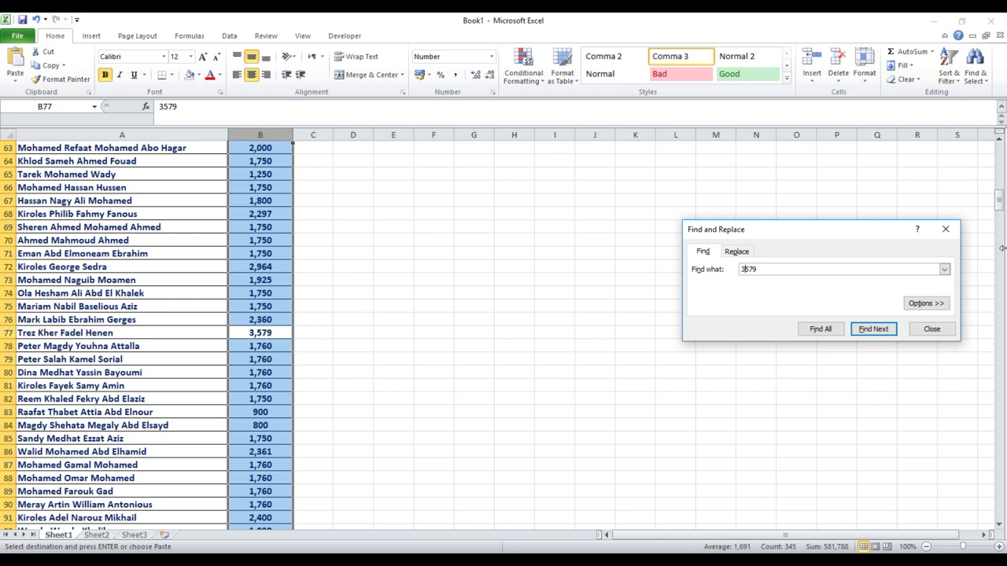
left_click_drag(1001, 214, 999, 148)
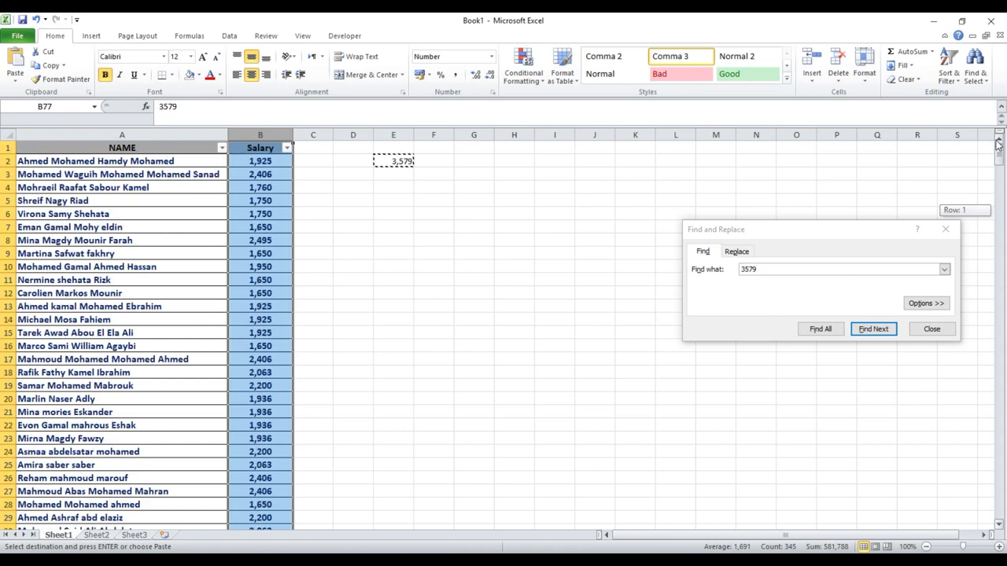
- Cancel the copy, then label D2 'اعلى قيمة' and D3 'اقل قيمة'
left_click(440, 225)
key("Escape")
left_click(405, 161)
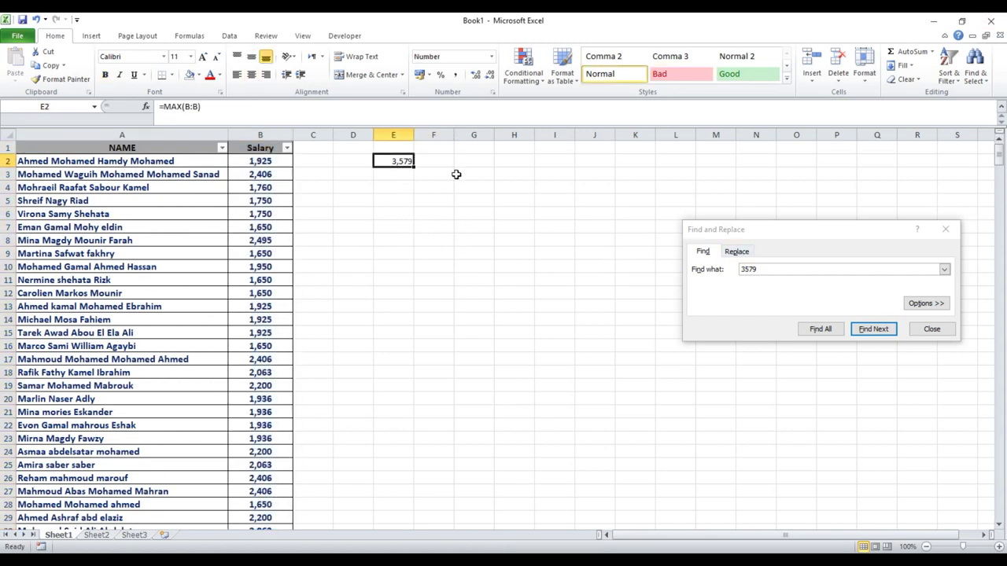
left_click(369, 161)
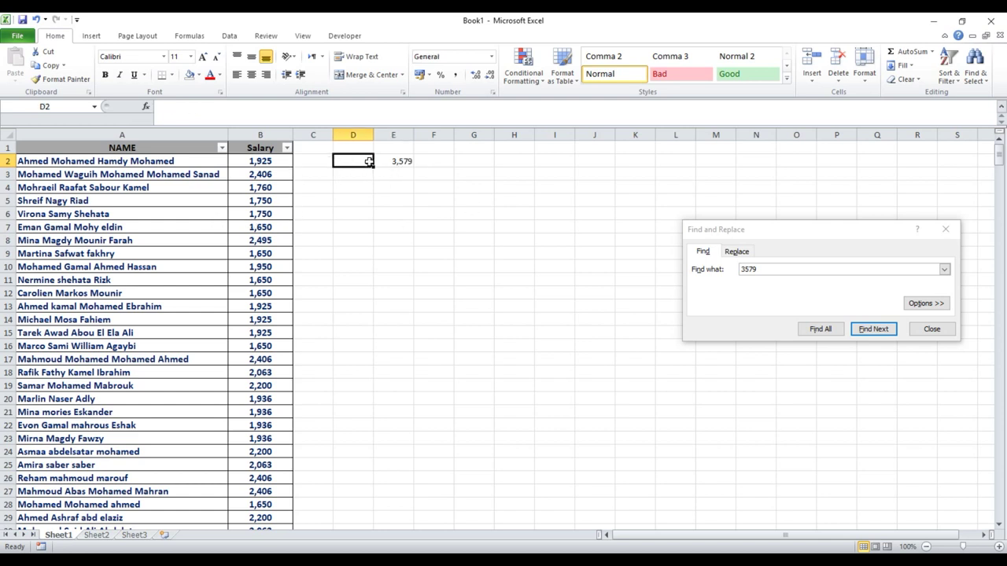
type("اعلى قيمة")
key("Return")
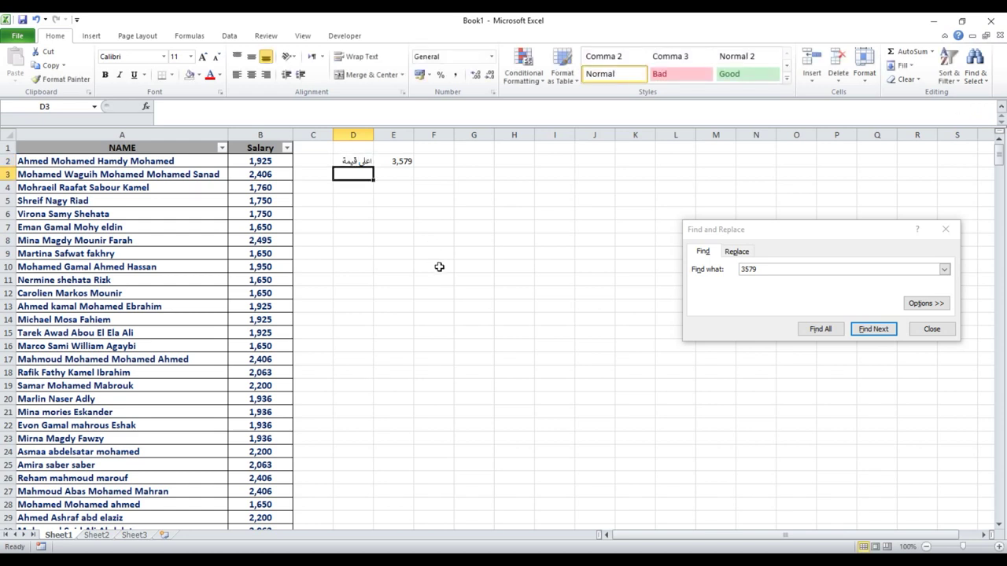
type("اقل")
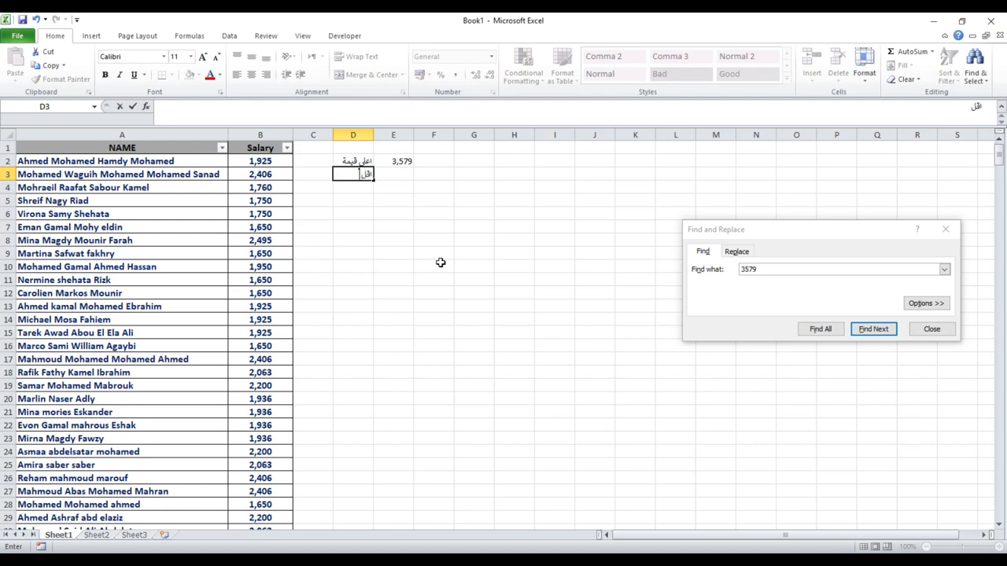
type(" قيمة")
key("Return")
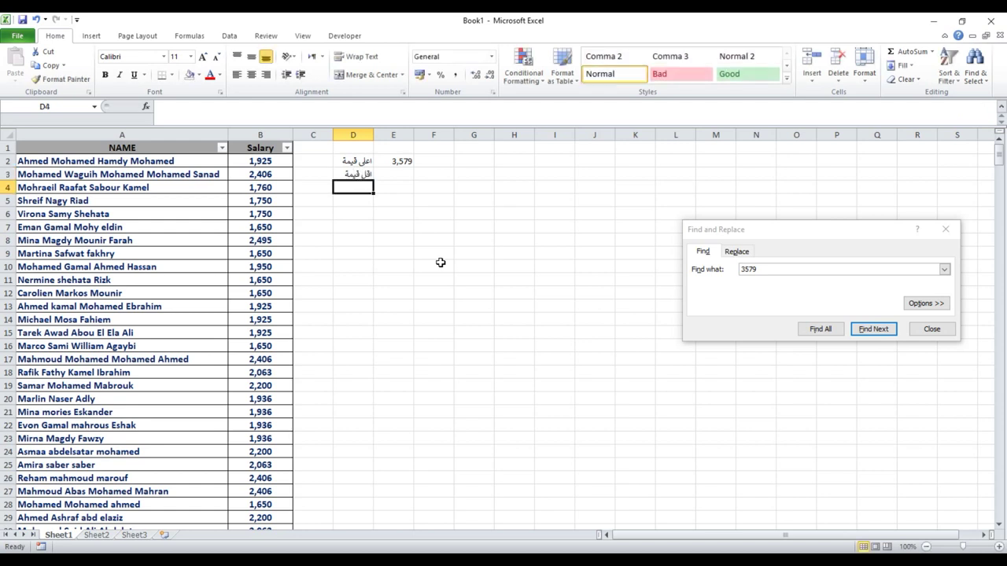
left_click(398, 175)
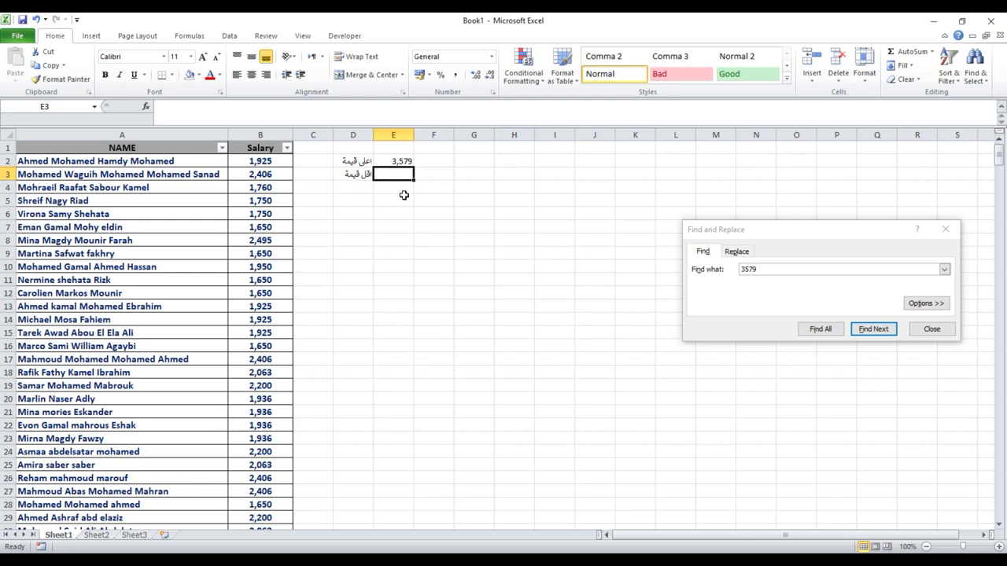
- Enter =MIN(B:B) in E3, returning the lowest salary of 750
type("=")
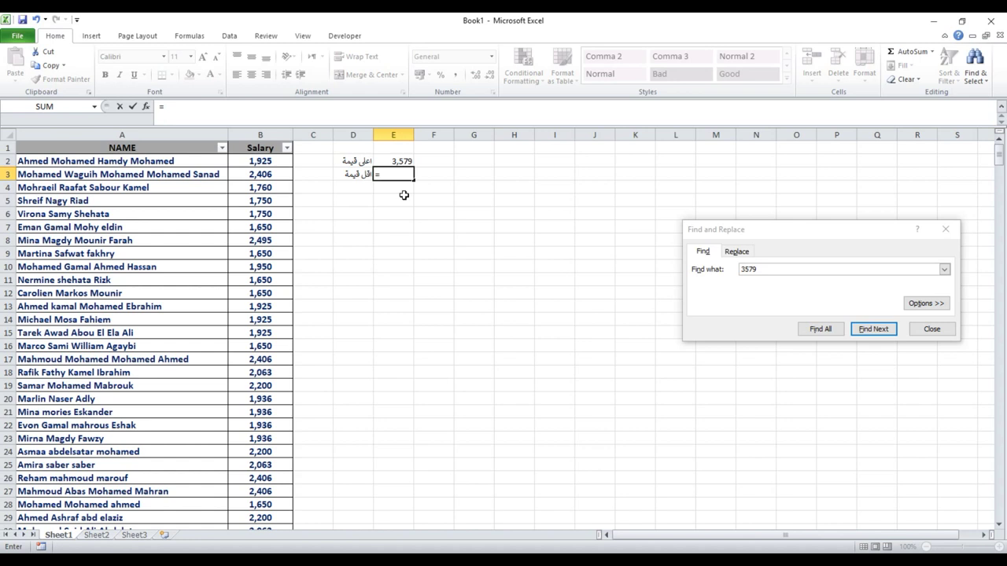
type("mina")
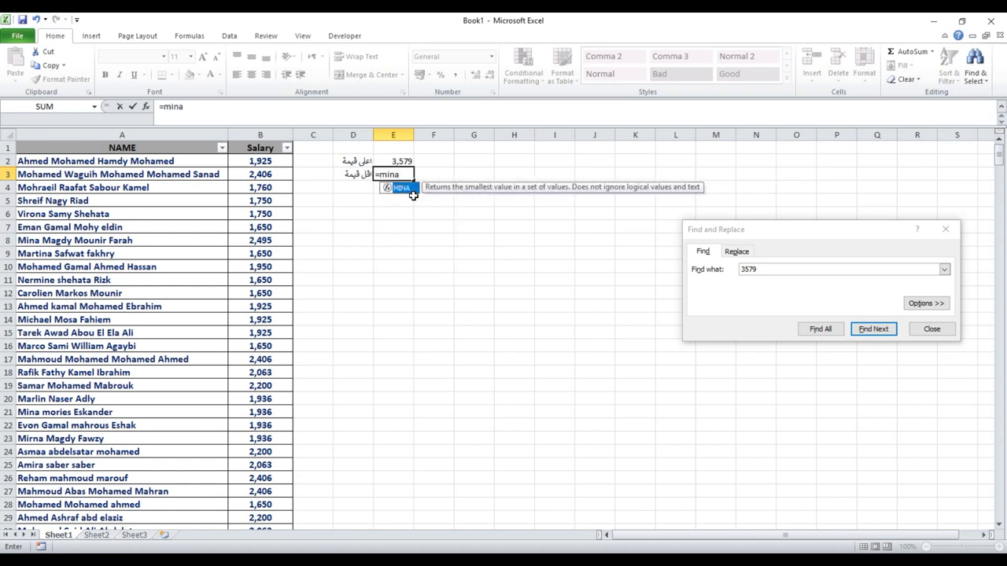
key("BackSpace")
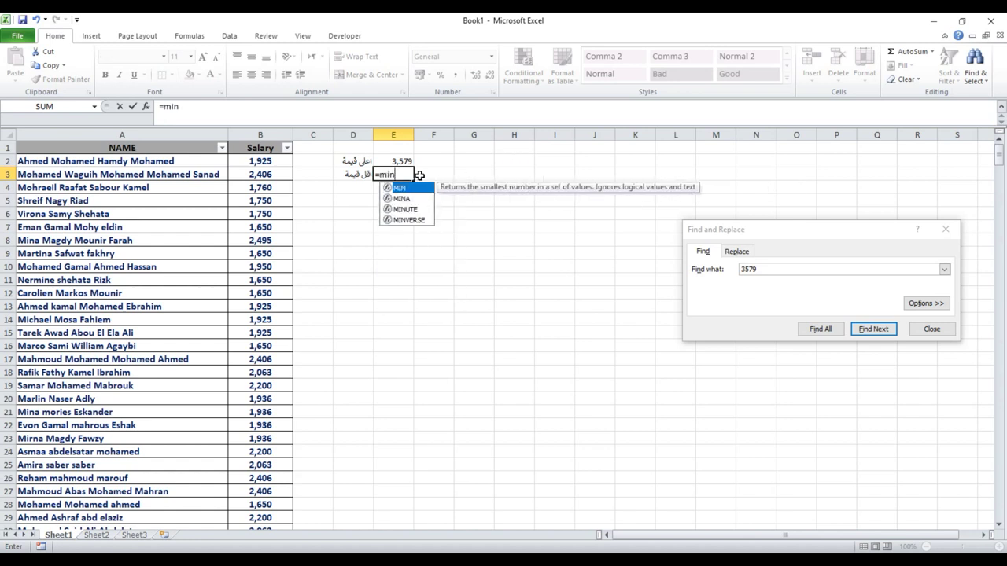
key("Tab")
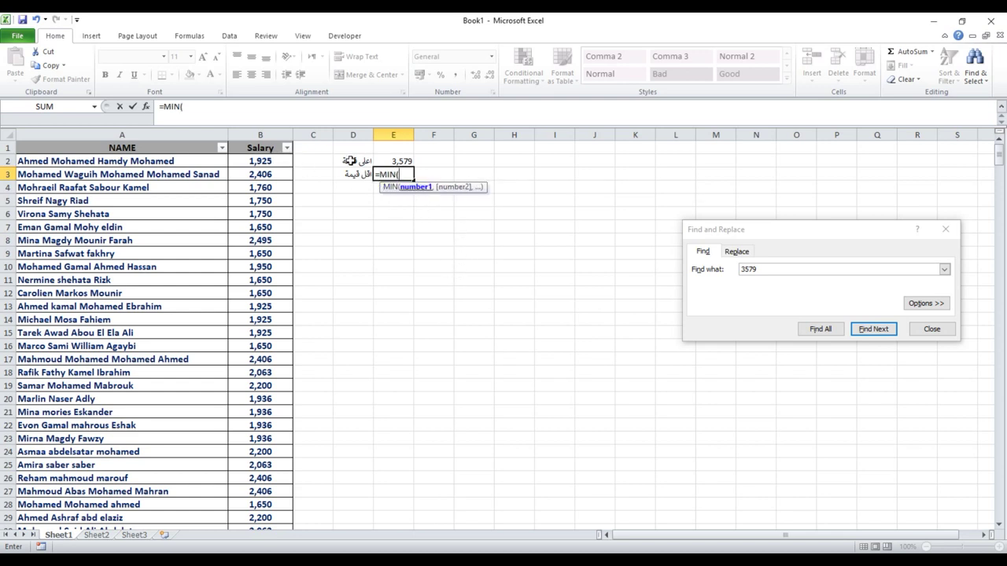
left_click(271, 134)
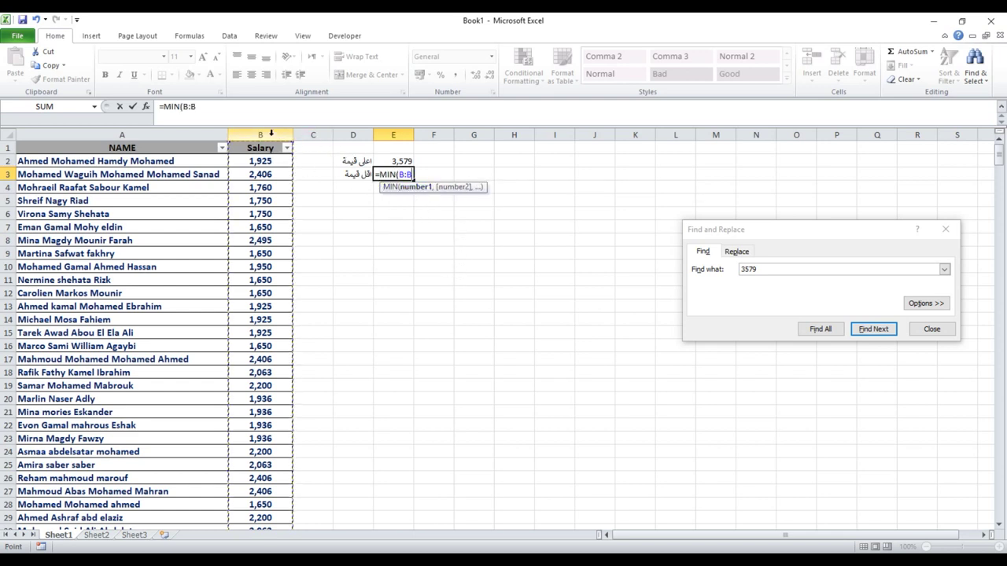
type(")")
key("Return")
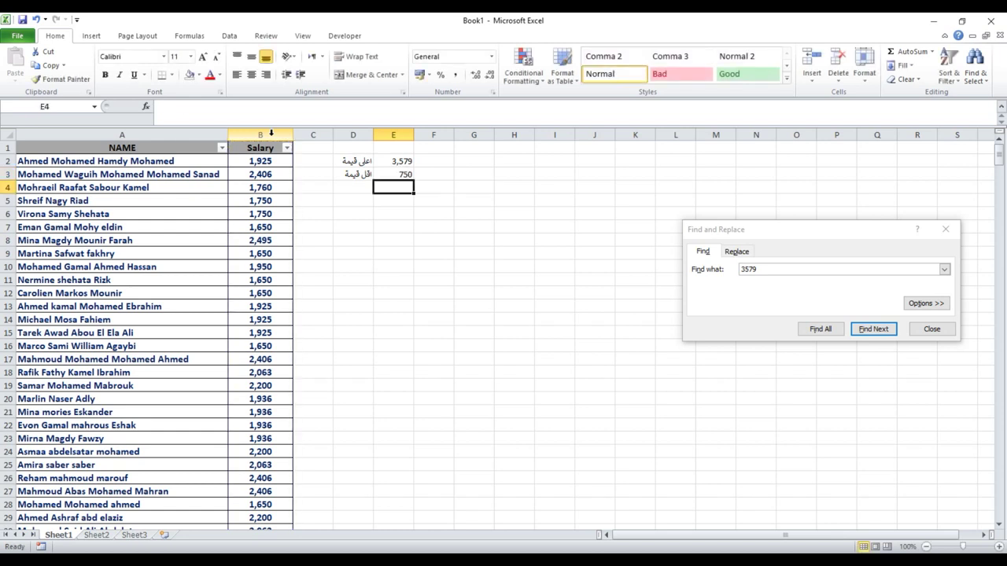
- Copy the 750 minimum from E3 and find its matches in the Salary column
left_click(403, 174)
right_click(399, 175)
left_click(421, 202)
key("ctrl+f")
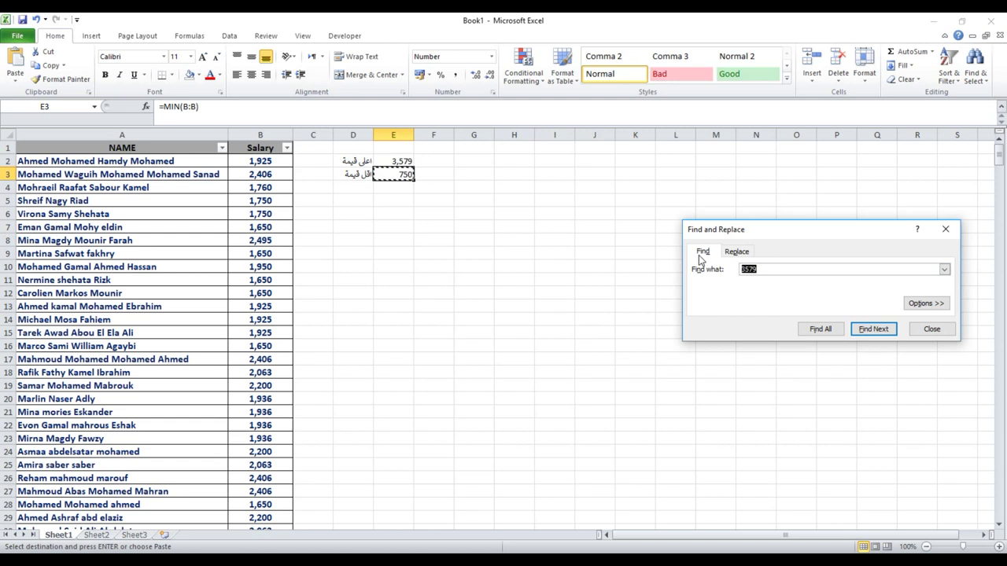
key("ctrl+v")
left_click(252, 135)
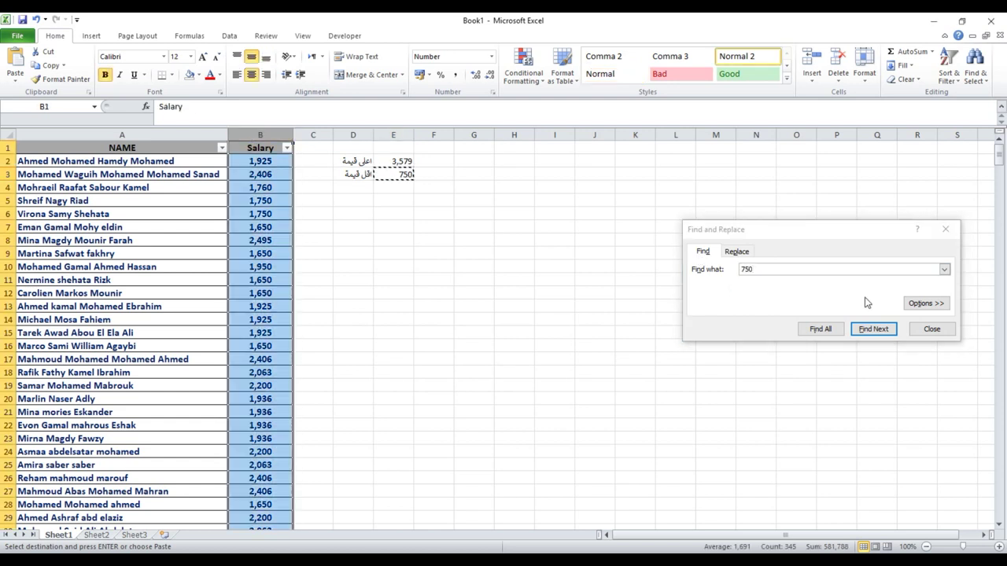
left_click(883, 330)
left_click(873, 329)
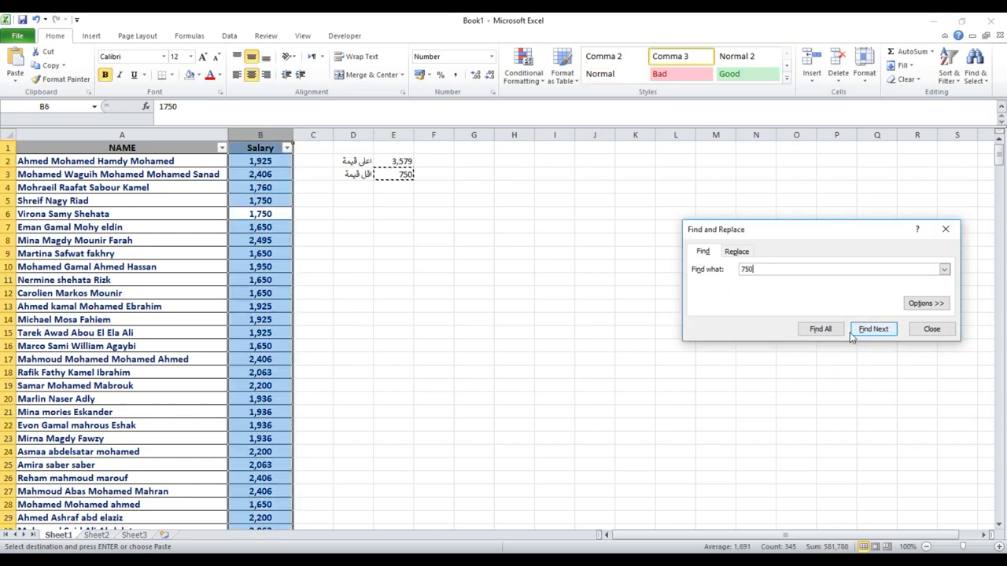
left_click(383, 241)
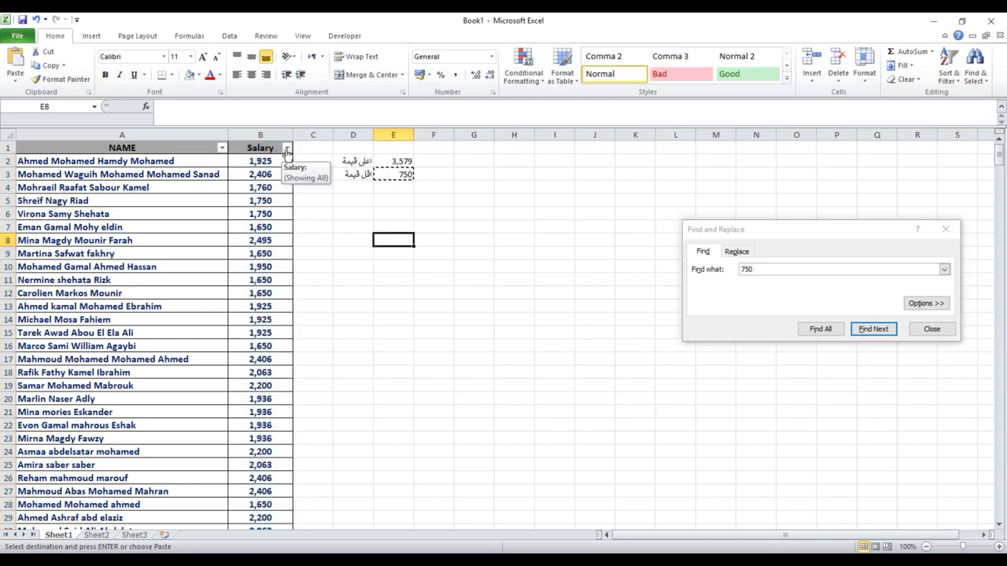
- Filter the Salary column to show only rows with salary 750, excluding 1,750
left_click(329, 202)
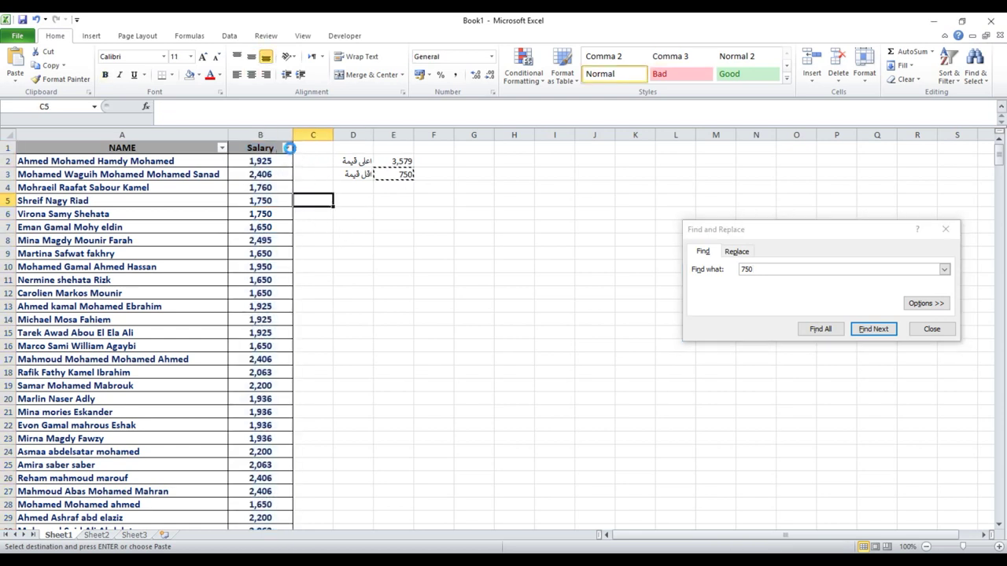
left_click(287, 148)
type("750")
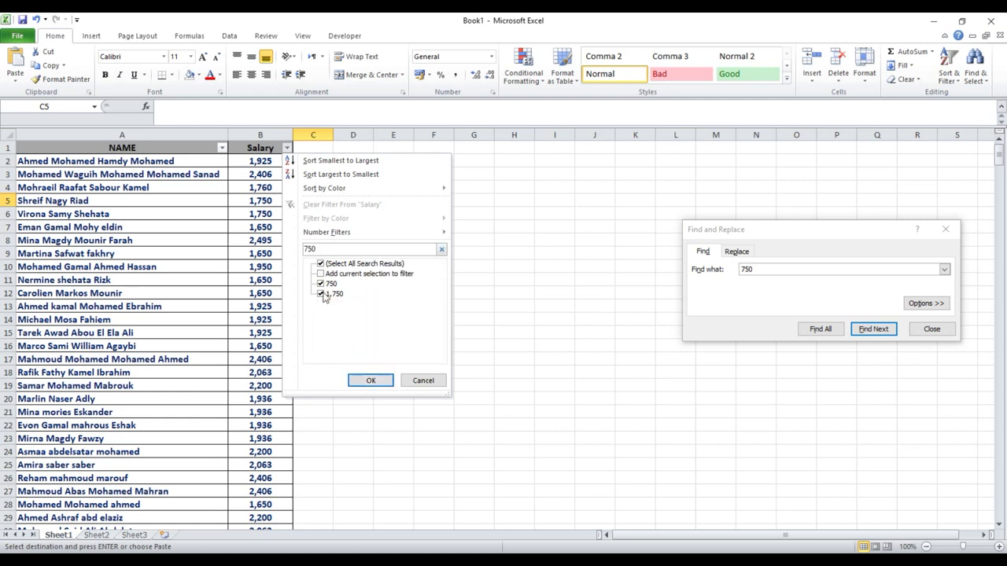
left_click(320, 293)
left_click(370, 381)
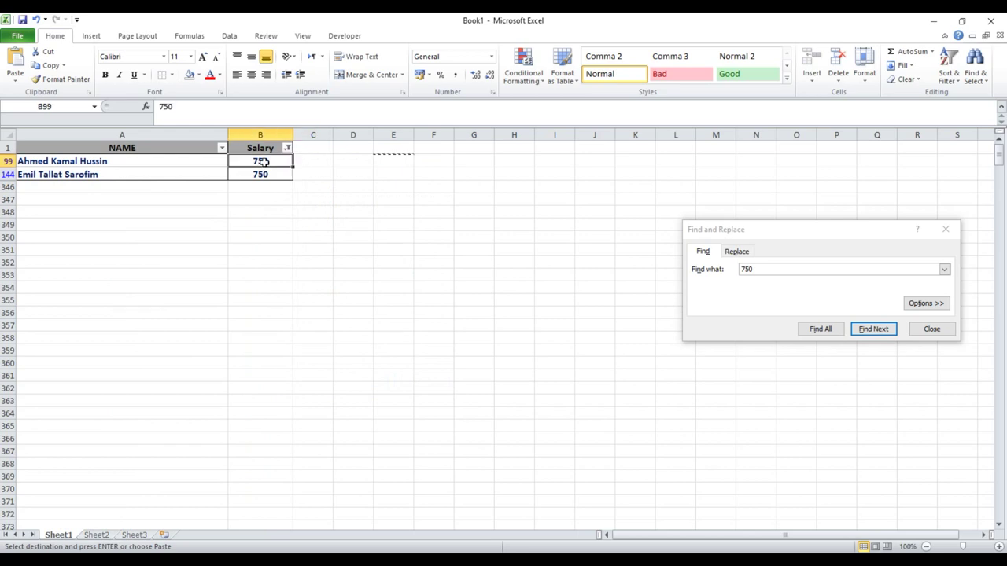
- Select the two 750 rows, then clear the Salary filter to show every employee
left_click_drag(262, 161, 122, 175)
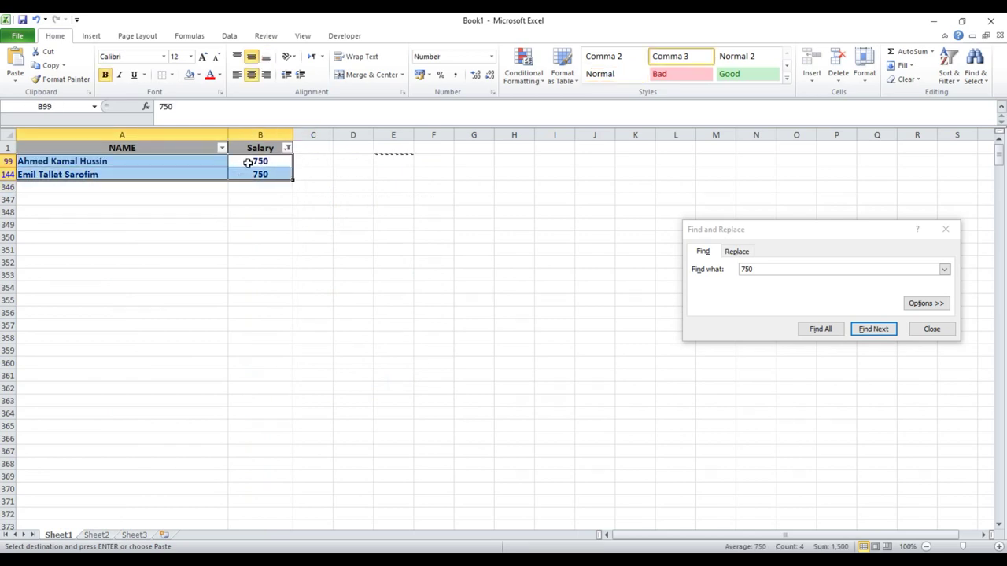
left_click(229, 37)
left_click(358, 52)
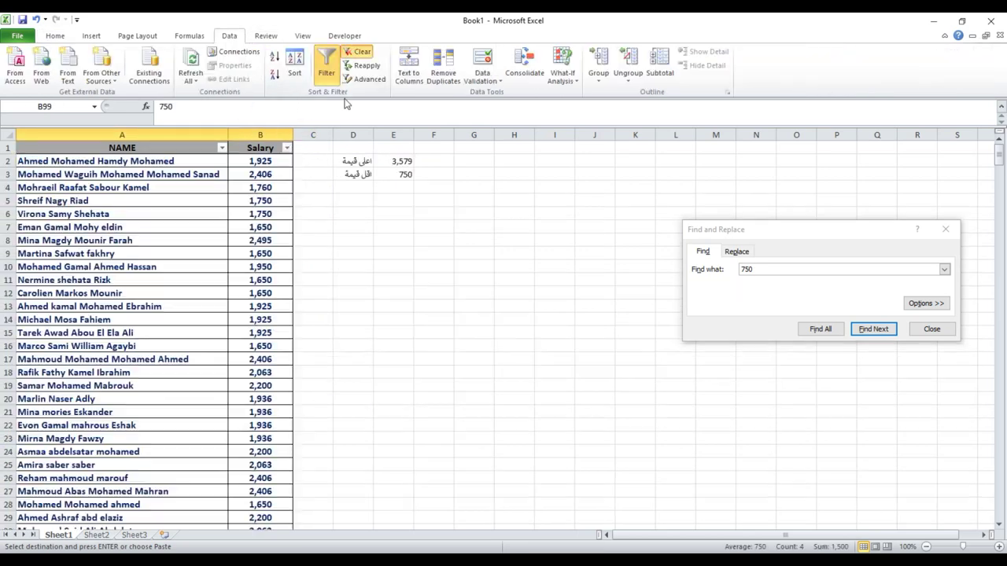
left_click(358, 188)
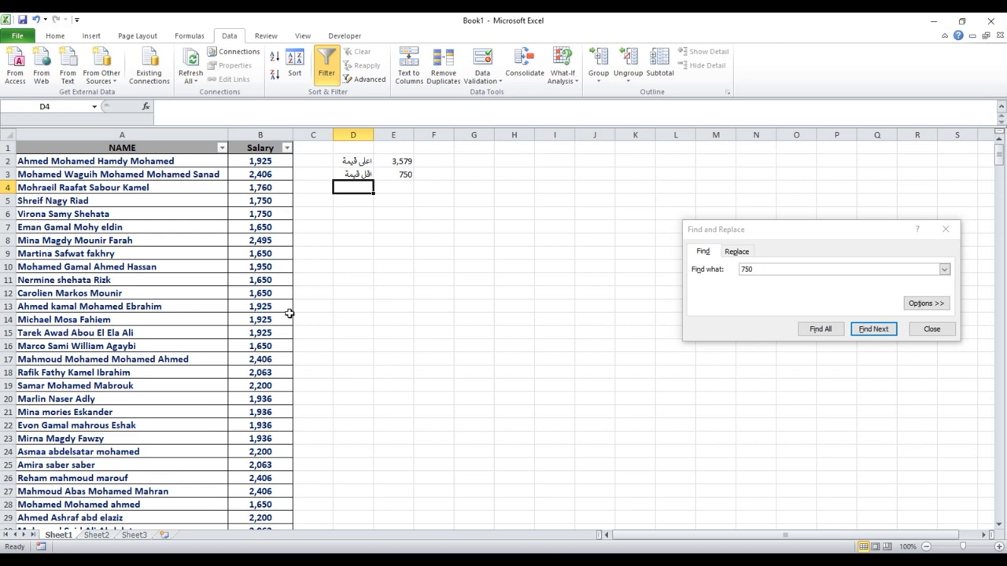
- Label cell D4 with the Arabic word 'العدد'
type("العدد")
key("Return")
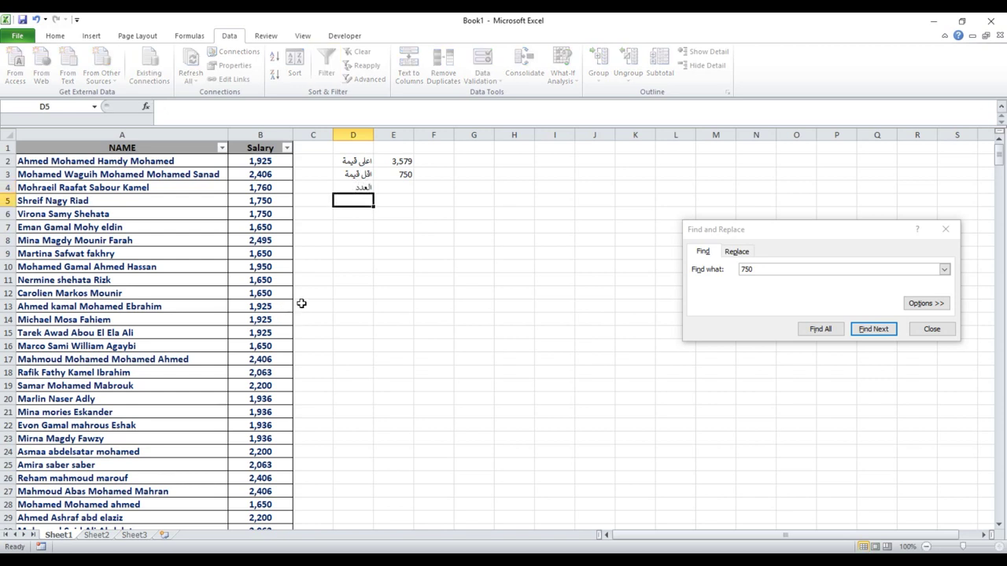
- Enter =COUNTA(A:A) in E4 to count non-empty cells of column A, giving 345
left_click(382, 190)
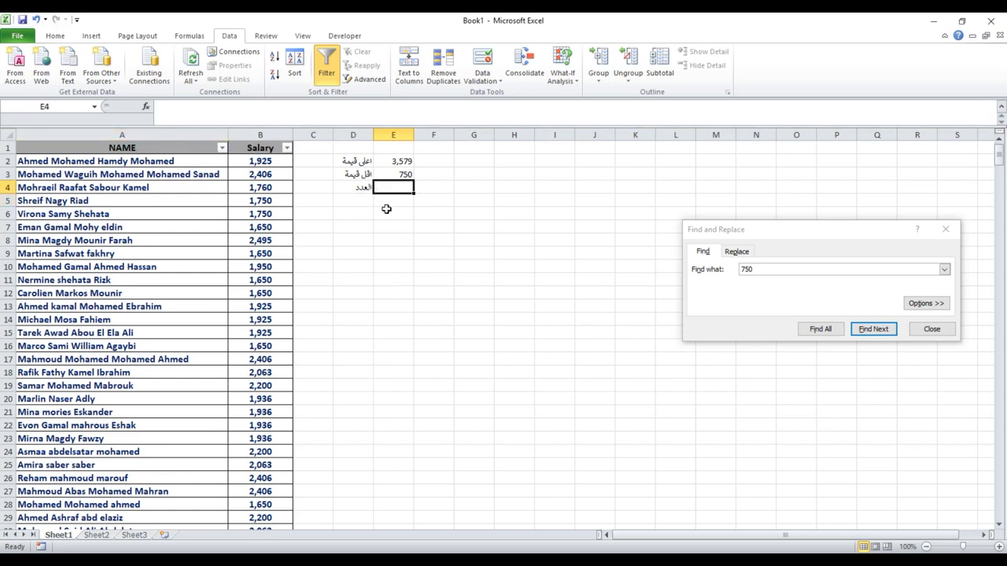
type("=ؤ")
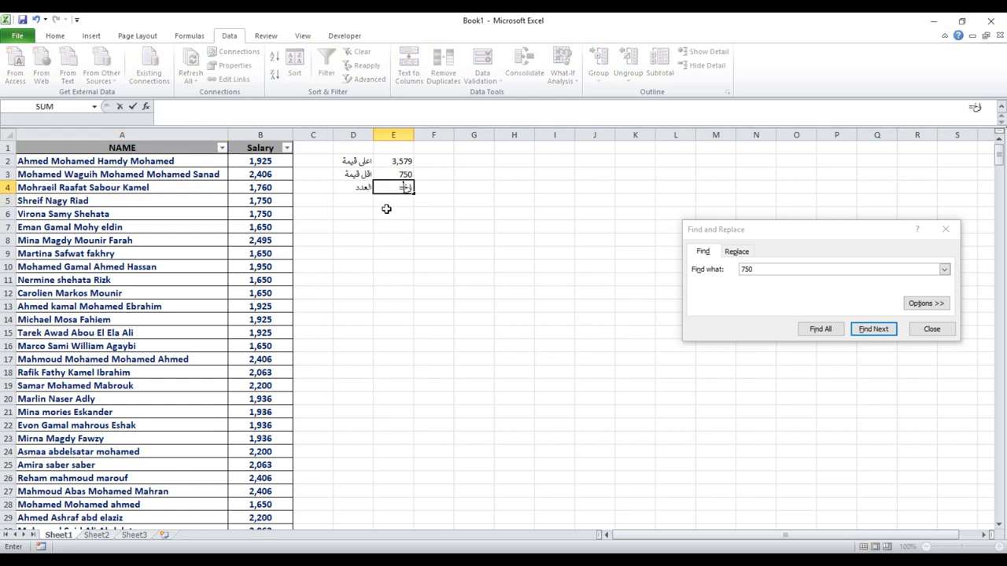
key("BackSpace")
type("=")
type("coun")
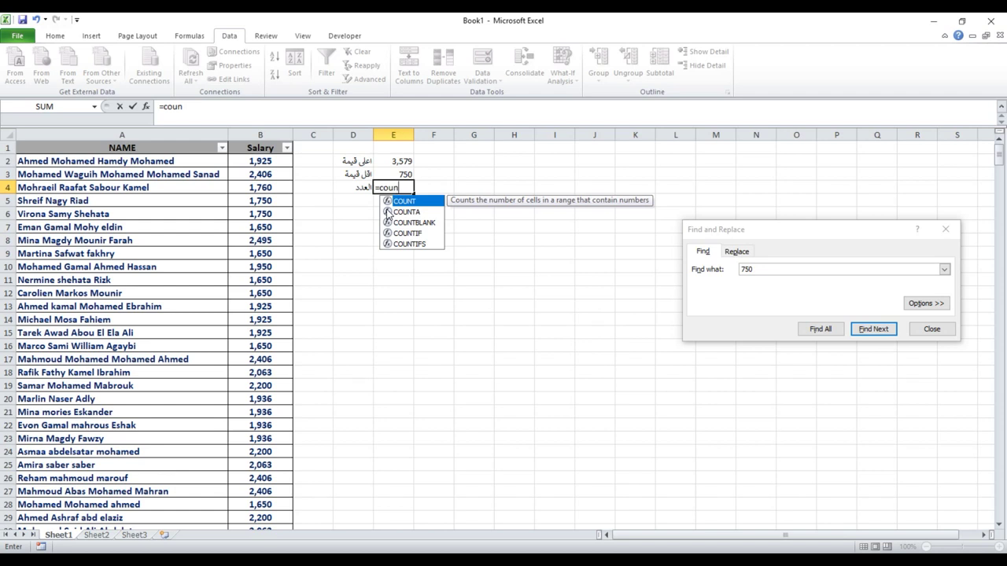
left_click(387, 212)
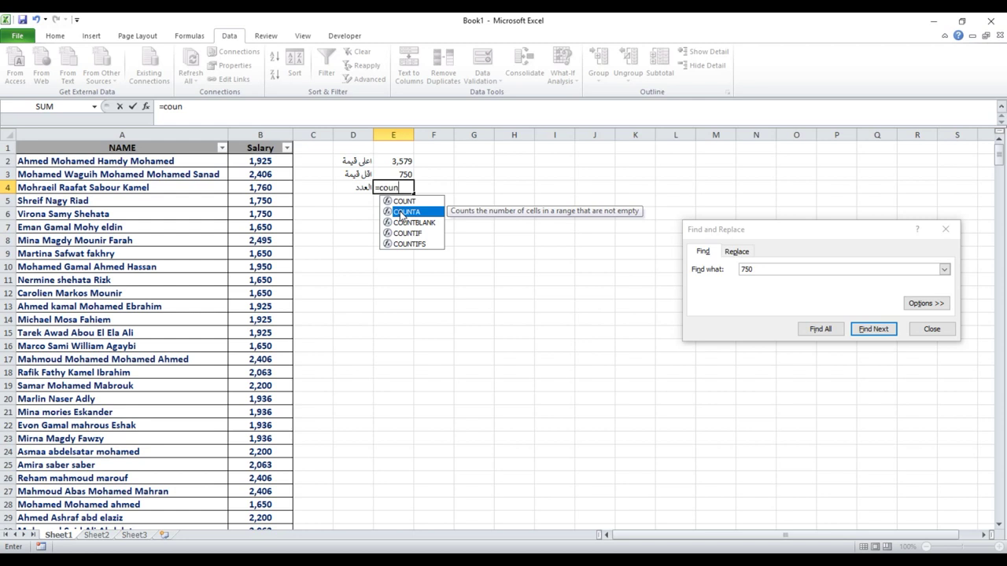
double_click(402, 214)
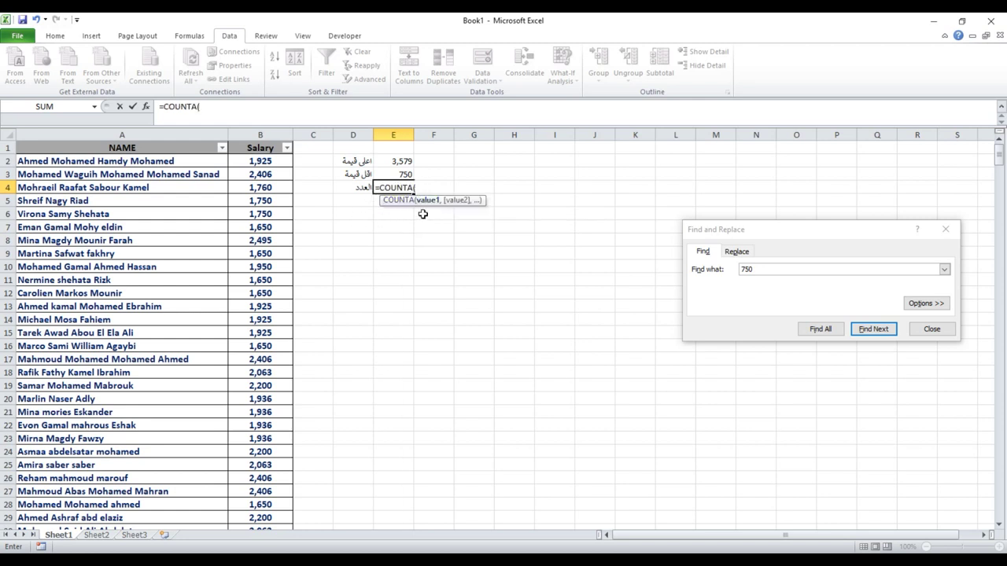
left_click(175, 132)
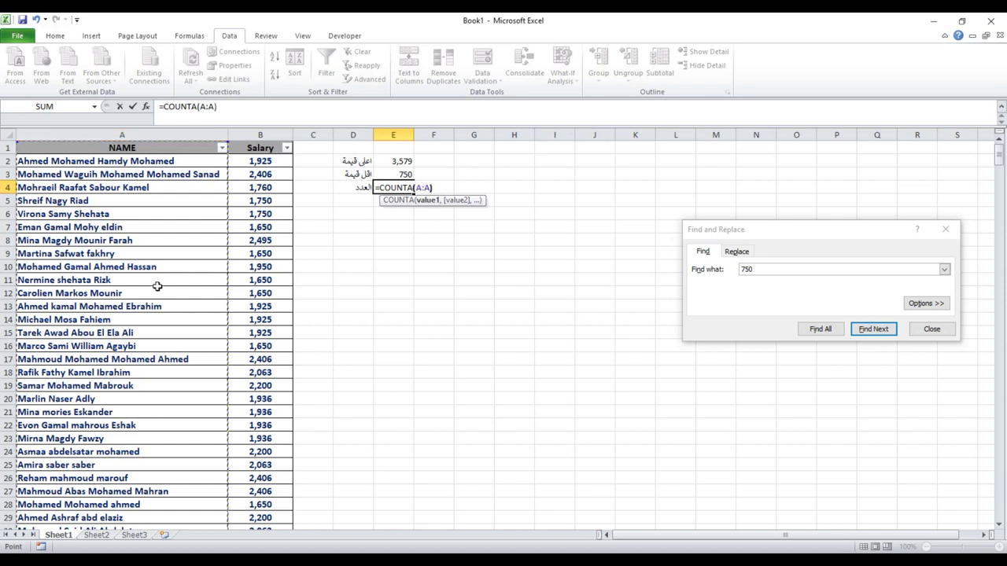
type(")")
key("Return")
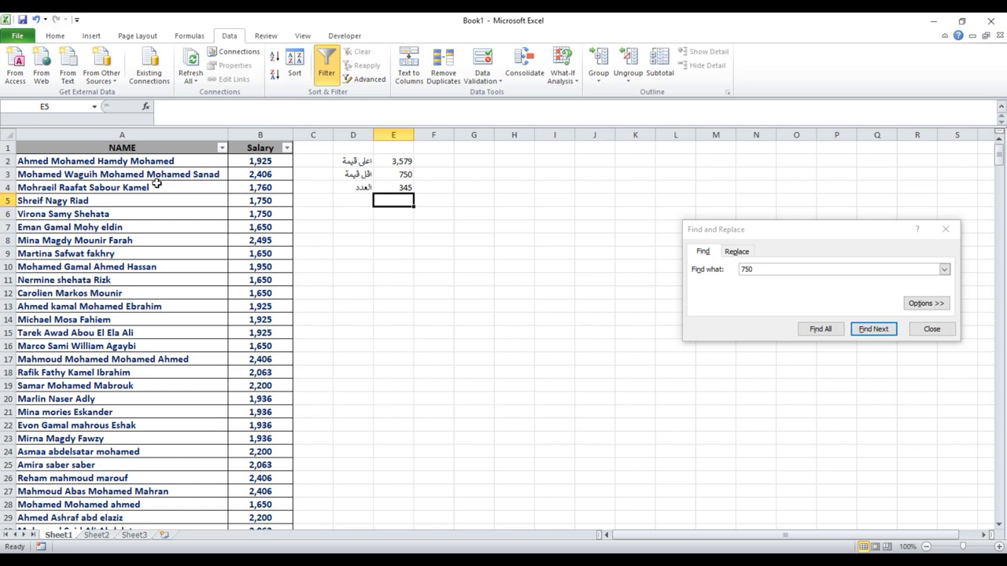
- Select column A to check its count against the 345 result, then deselect
left_click(156, 133)
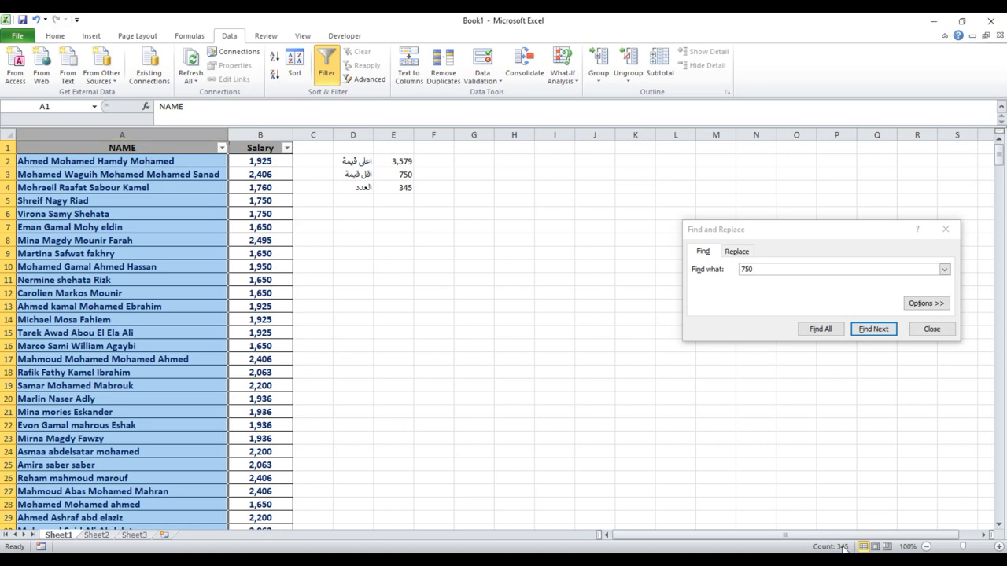
left_click(378, 197)
left_click(348, 200)
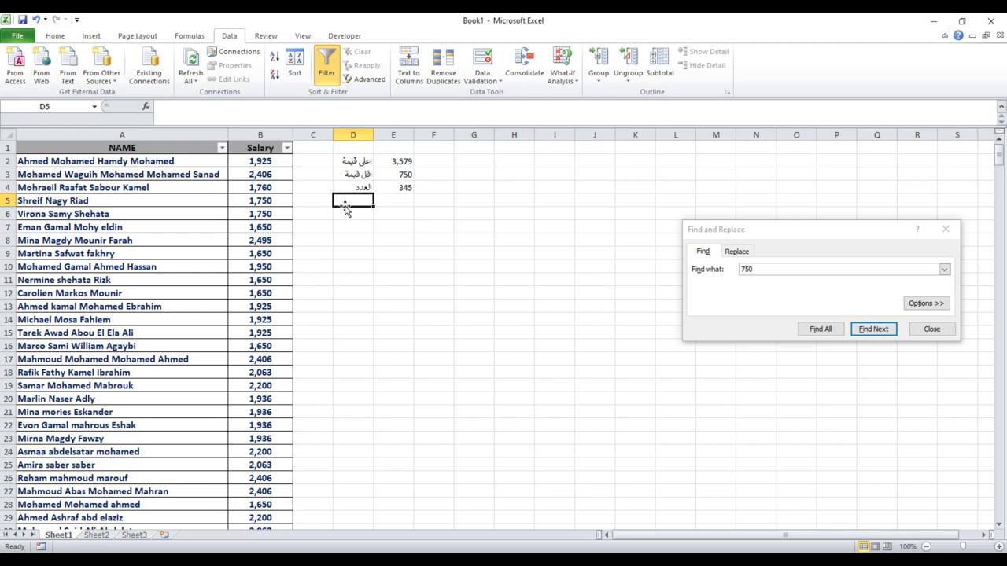
- Enter =COUNT(B:B) in E5 to count numeric salary cells, giving 344
type("=")
key("Escape")
left_click(387, 200)
type("=")
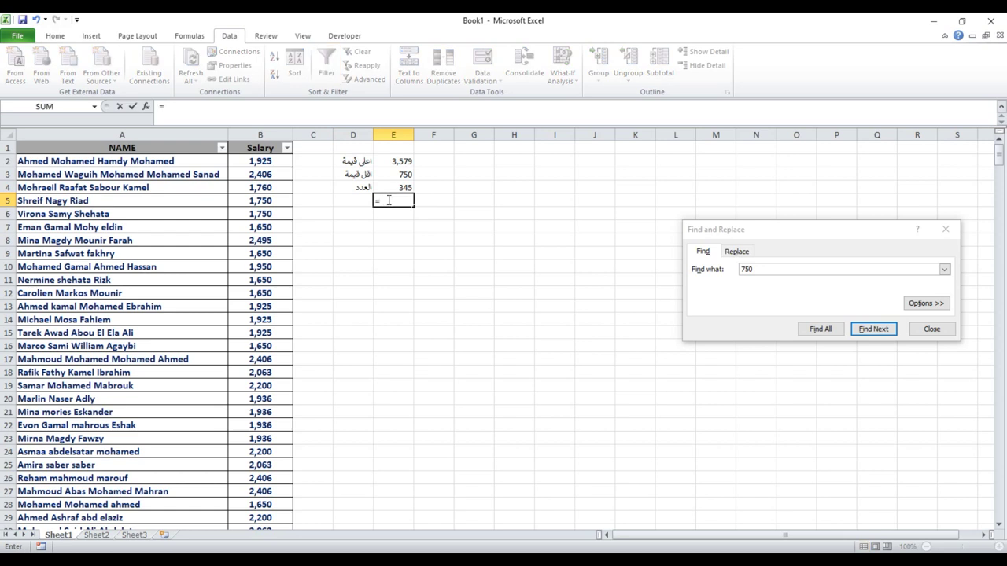
type("coun")
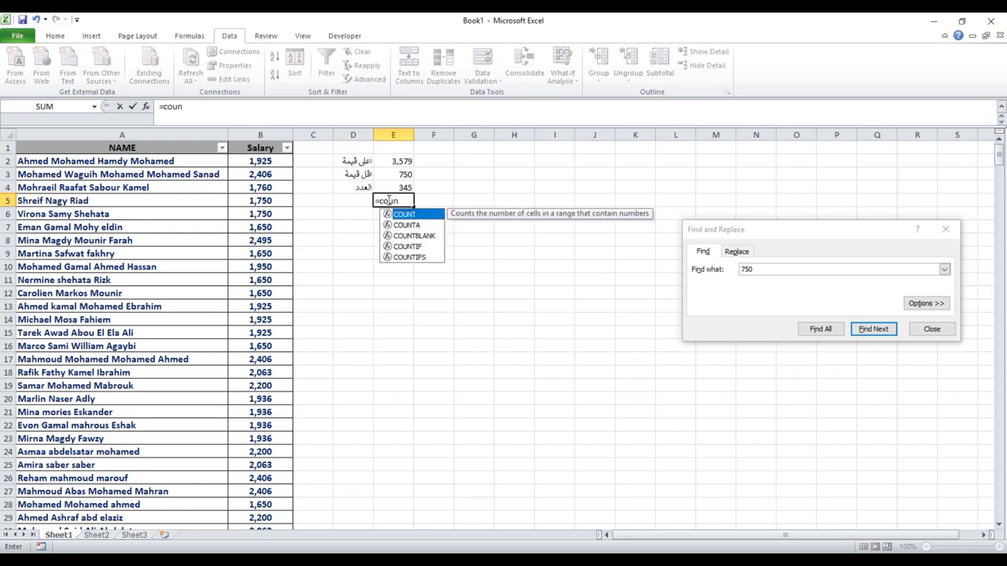
key("Down")
key("Up")
double_click(405, 216)
left_click(395, 213)
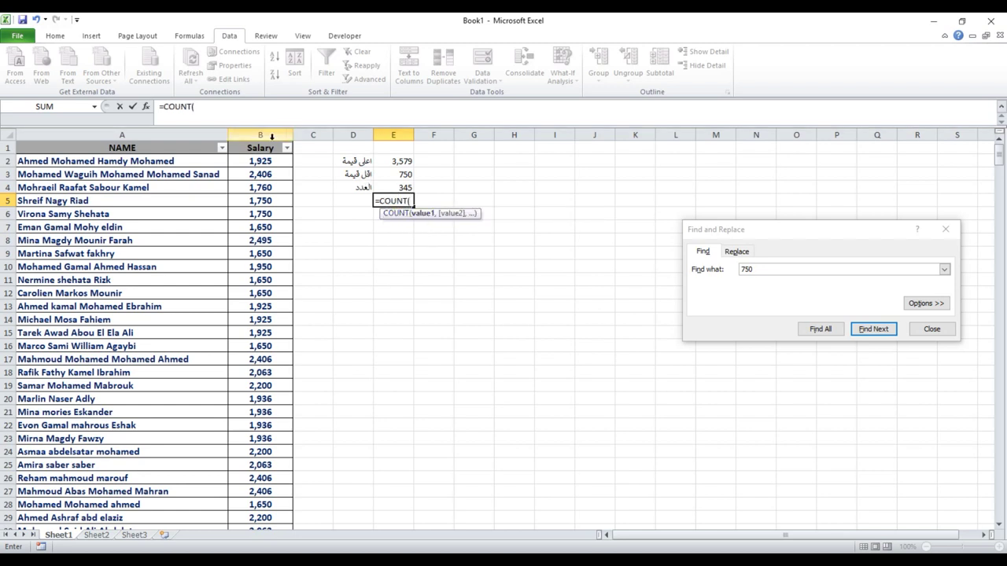
left_click(616, 111)
left_click(255, 132)
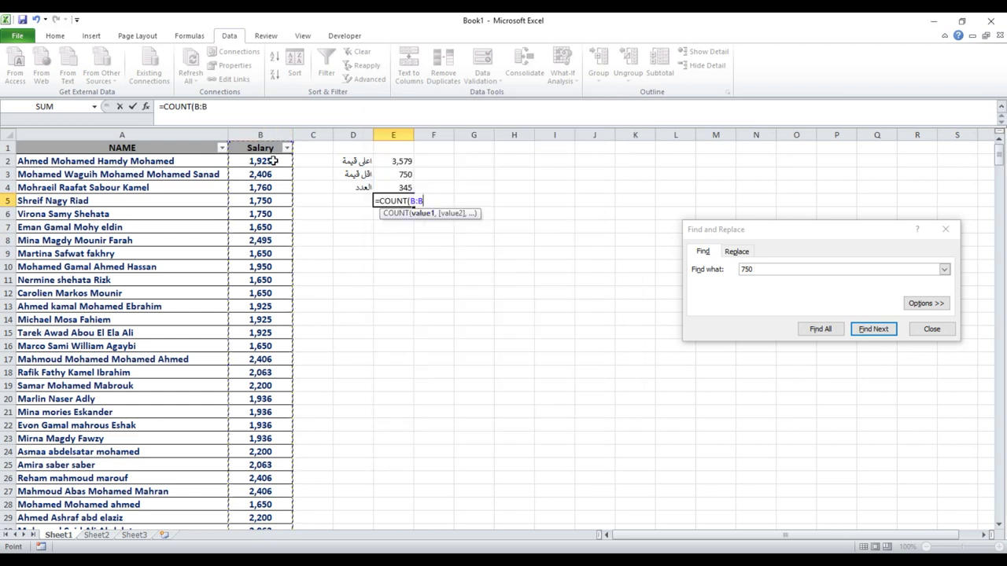
type(")")
key("Return")
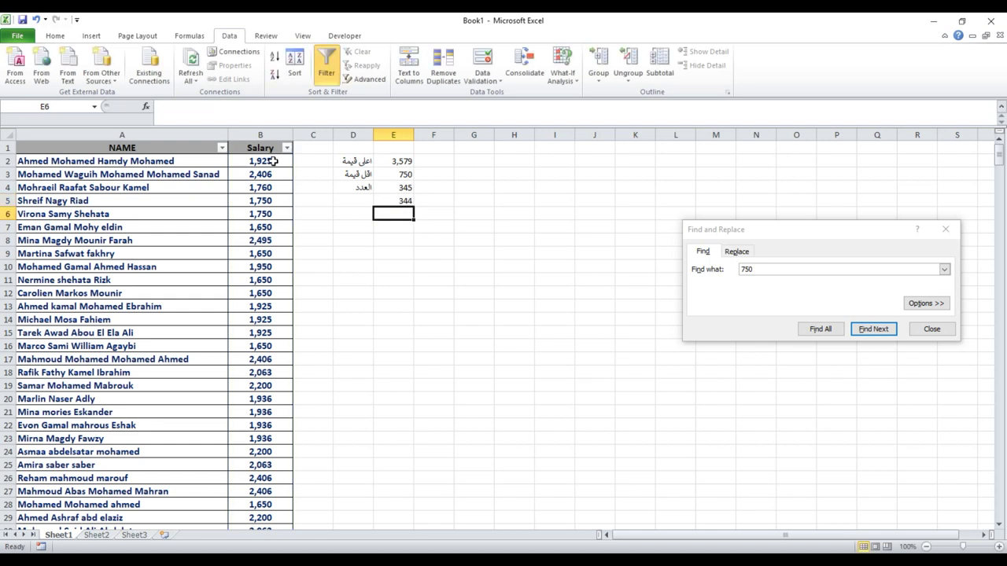
- Review the E5 formula and highlight the NAME and Salary header cells
left_click(405, 199)
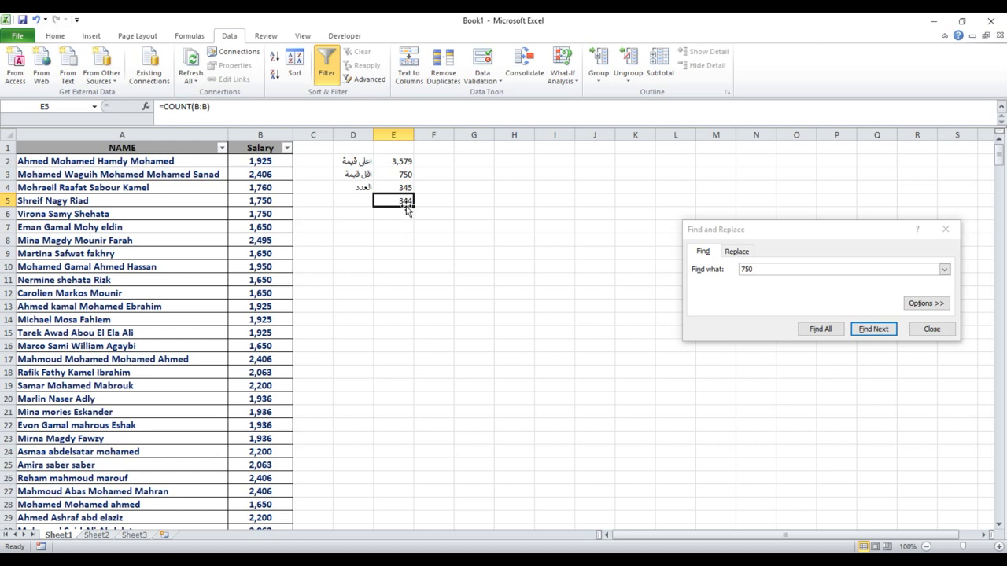
left_click(259, 146)
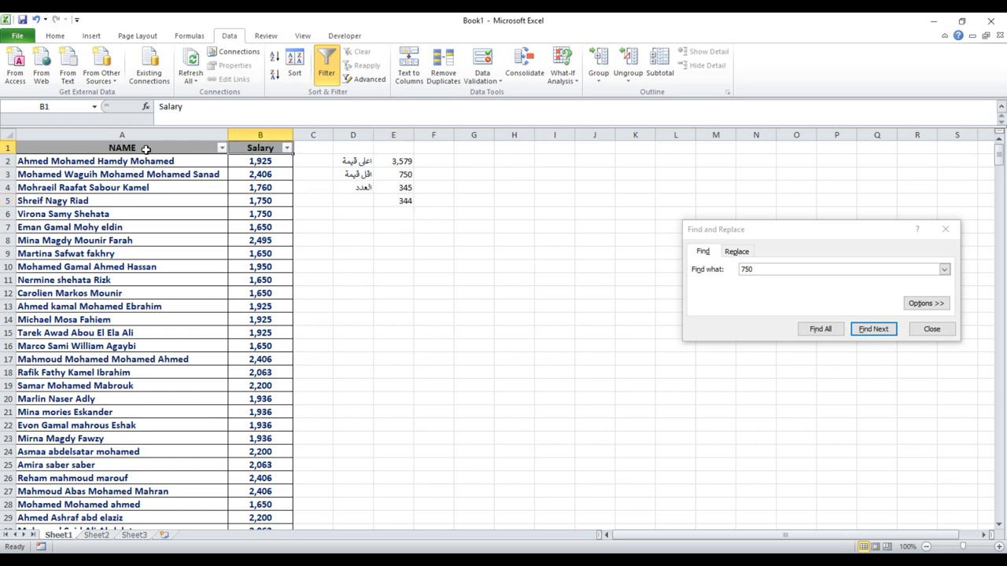
left_click_drag(145, 149, 254, 146)
- Type 'كم واحد بياخد مرتب' into D5 and autofit column D to fit the labels
left_click(366, 201)
left_click(425, 209)
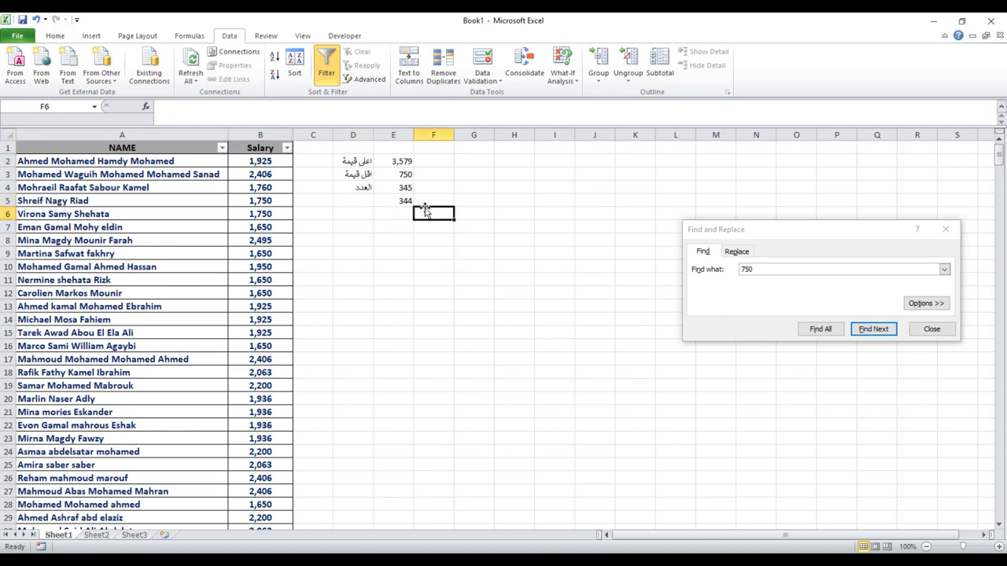
left_click(366, 203)
type("=")
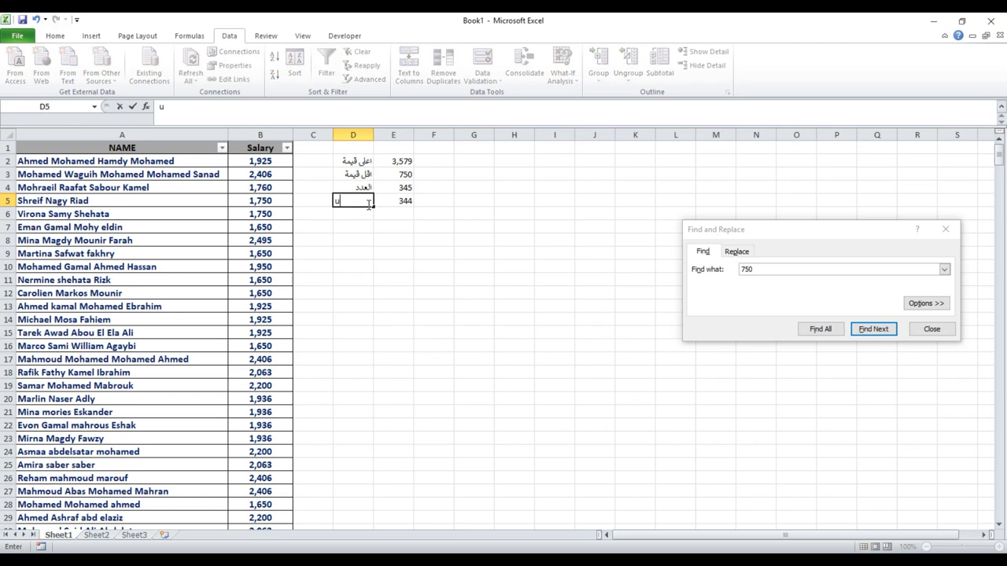
type("كم")
type(" و")
type("احد بياخد ")
type("مرتب")
key("Return")
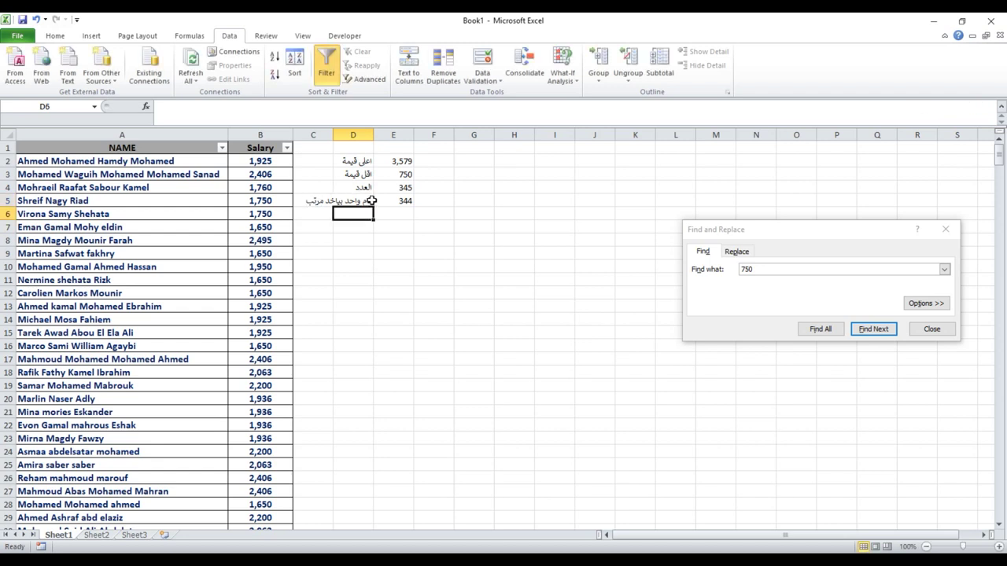
double_click(373, 135)
left_click(400, 251)
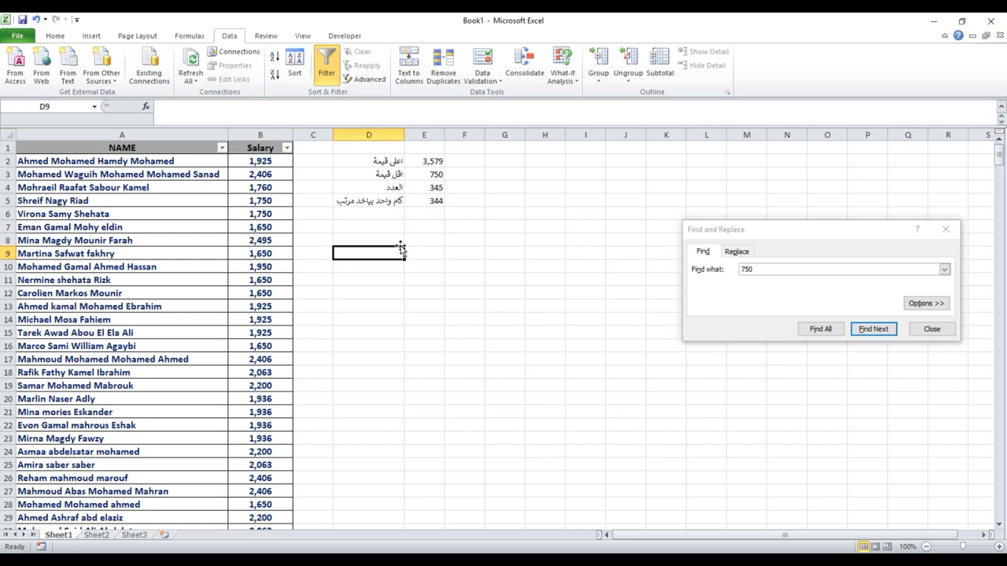